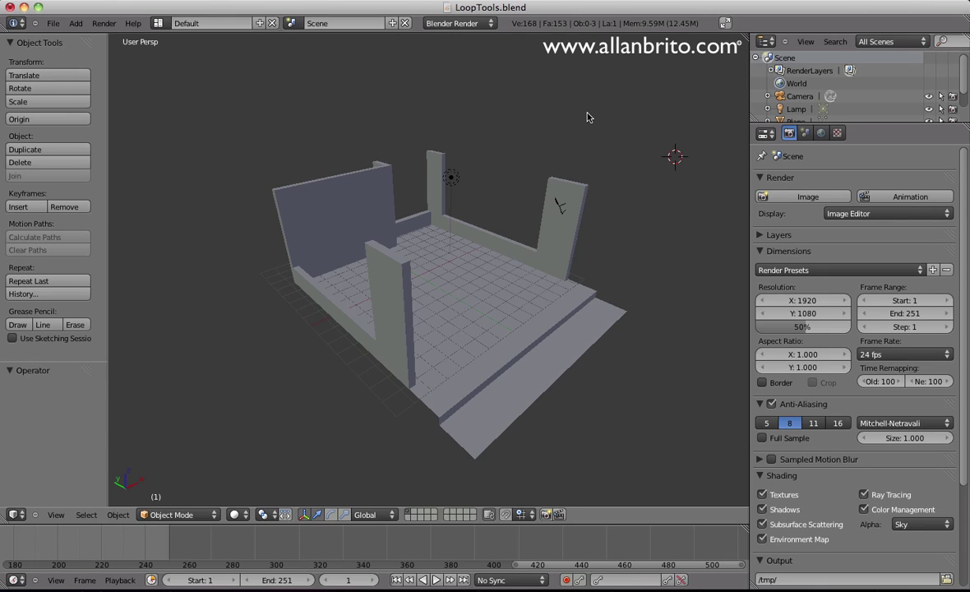
# Step: Open the User Preferences and make sure the Mesh: LoopTools add-on is enabled
pyautogui.click(23, 513)
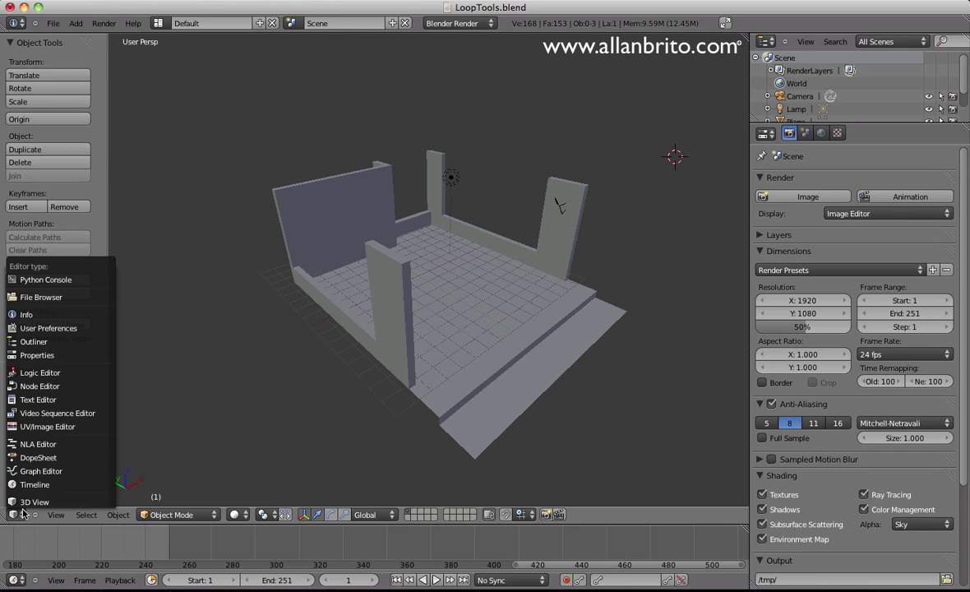
pyautogui.click(88, 330)
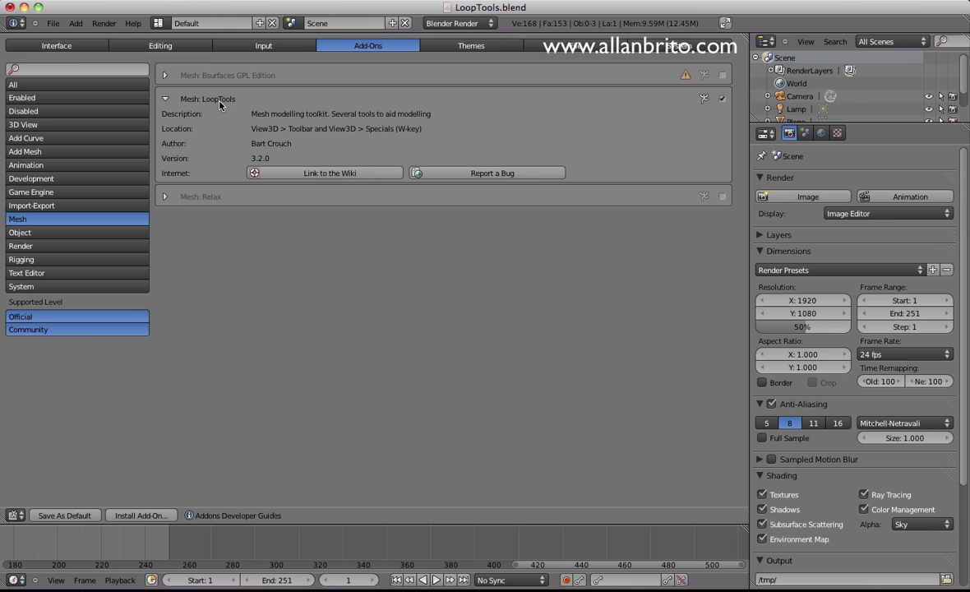
pyautogui.click(722, 99)
pyautogui.click(723, 100)
# Step: Switch the User Preferences editor back to the 3D View
pyautogui.click(17, 516)
pyautogui.click(16, 514)
pyautogui.click(21, 512)
pyautogui.click(20, 513)
pyautogui.click(24, 477)
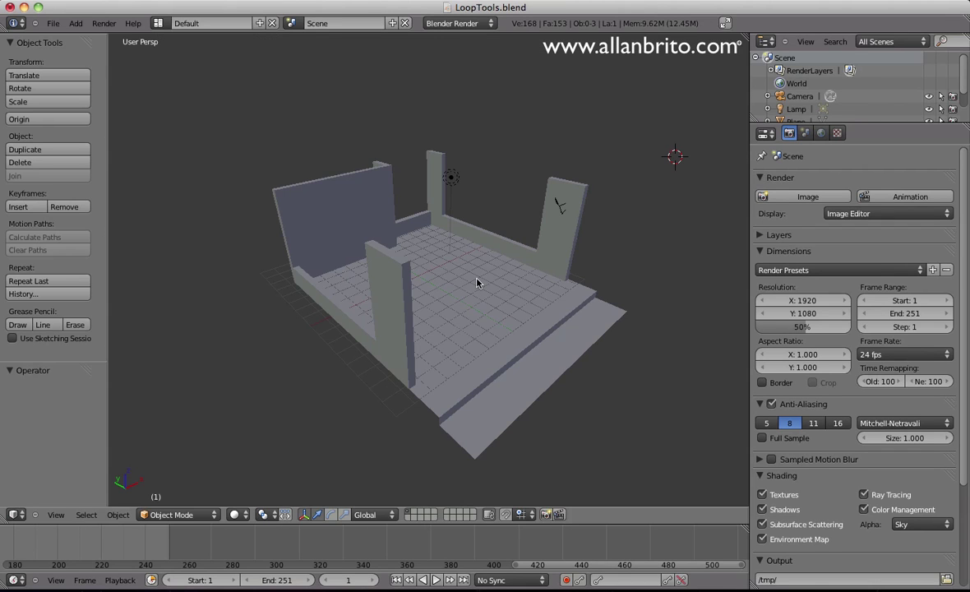
# Step: Select the room's wall-and-floor mesh, enter Edit Mode and look through the available LoopTools operations
pyautogui.rightClick(482, 269)
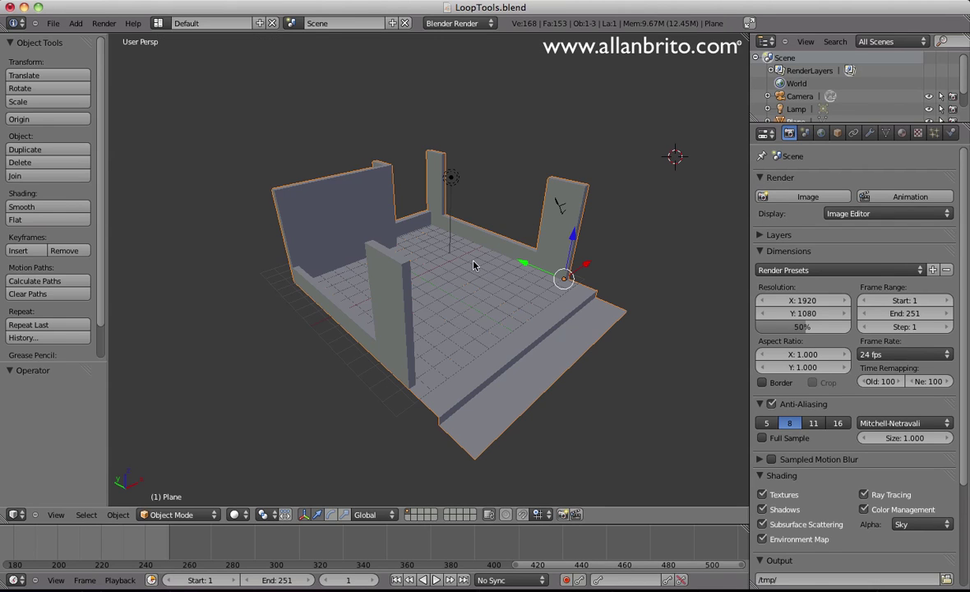
pyautogui.moveTo(528, 324); pyautogui.dragTo(433, 348, button='middle')
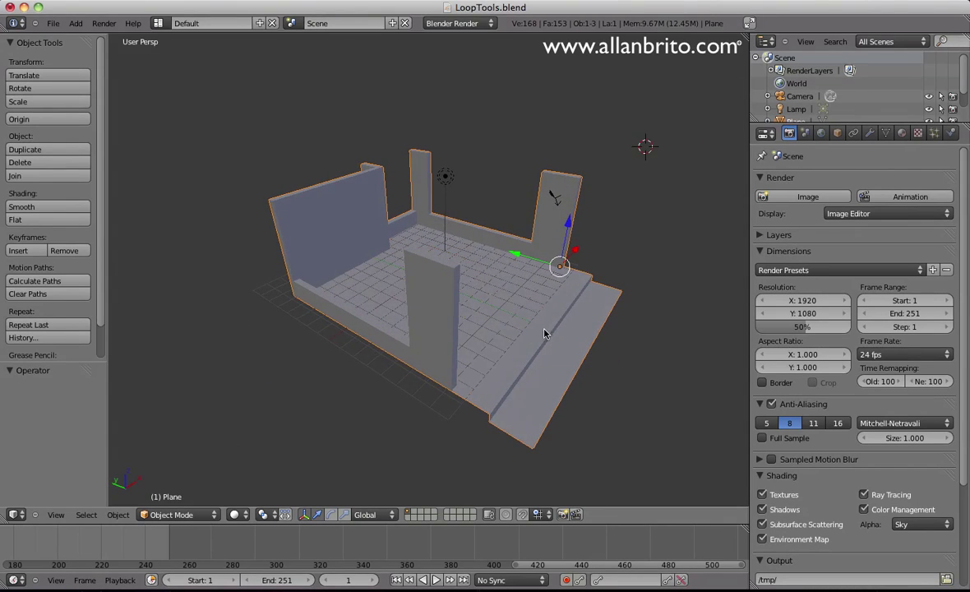
pyautogui.moveTo(534, 344); pyautogui.dragTo(407, 322, button='middle')
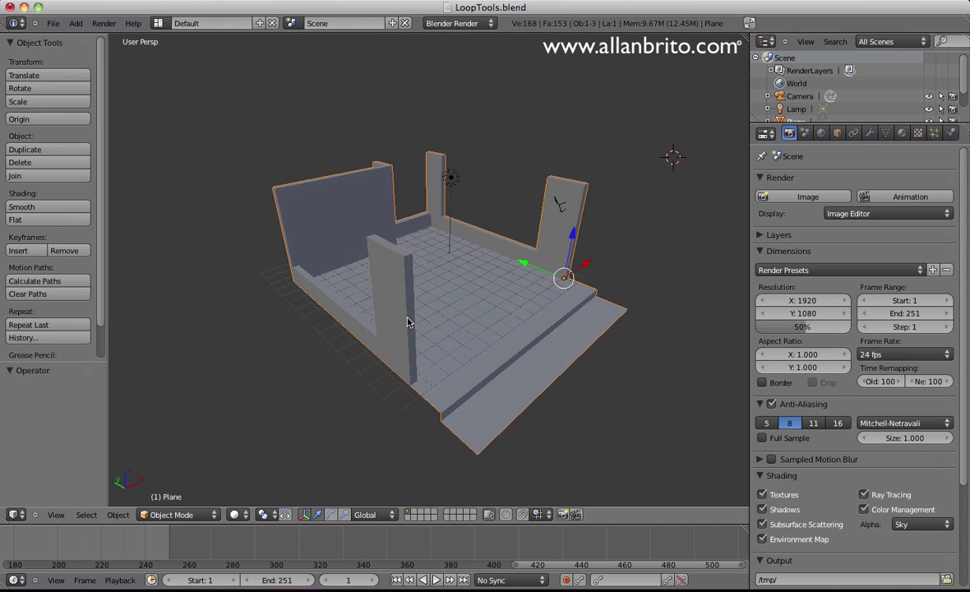
pyautogui.press('Tab')
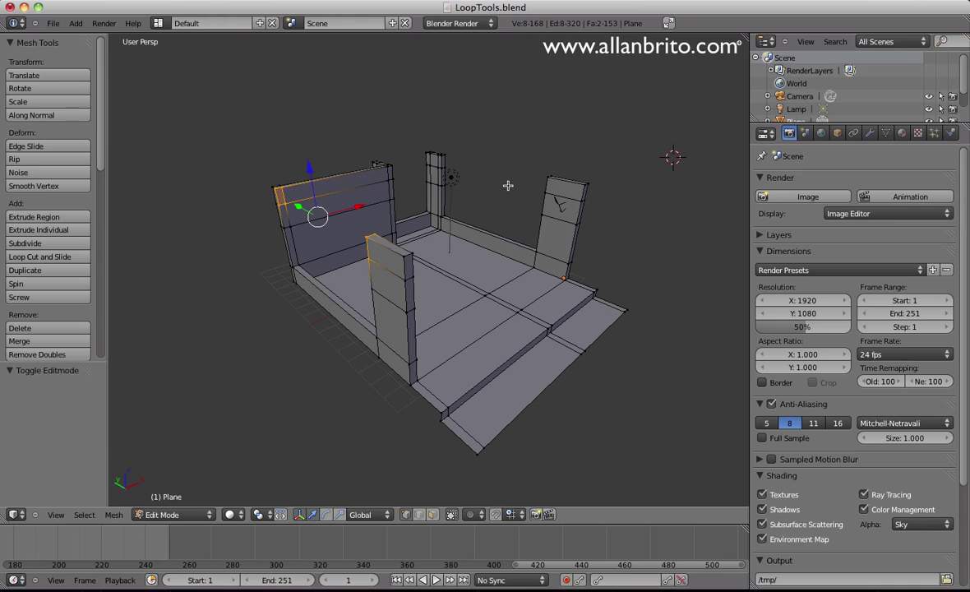
pyautogui.press('w')
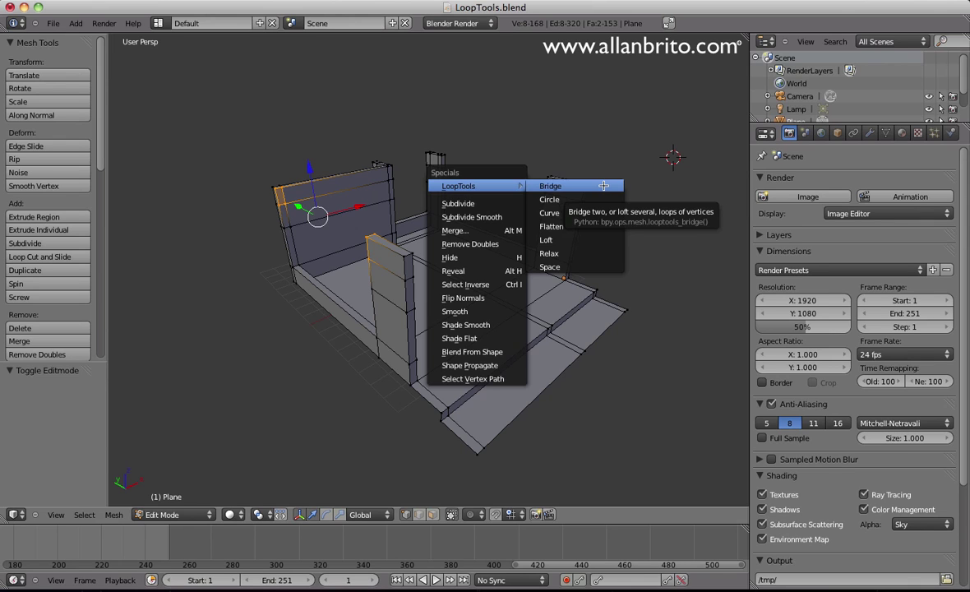
pyautogui.press('Escape')
# Step: Deselect the whole mesh and switch the selection mode to faces
pyautogui.moveTo(462, 302)
pyautogui.mouseDown(button='middle')
pyautogui.moveTo(555, 283)
pyautogui.moveTo(400, 288)
pyautogui.moveTo(423, 328)
pyautogui.moveTo(471, 346)
pyautogui.moveTo(539, 315)
pyautogui.moveTo(480, 304)
pyautogui.mouseUp(button='middle')
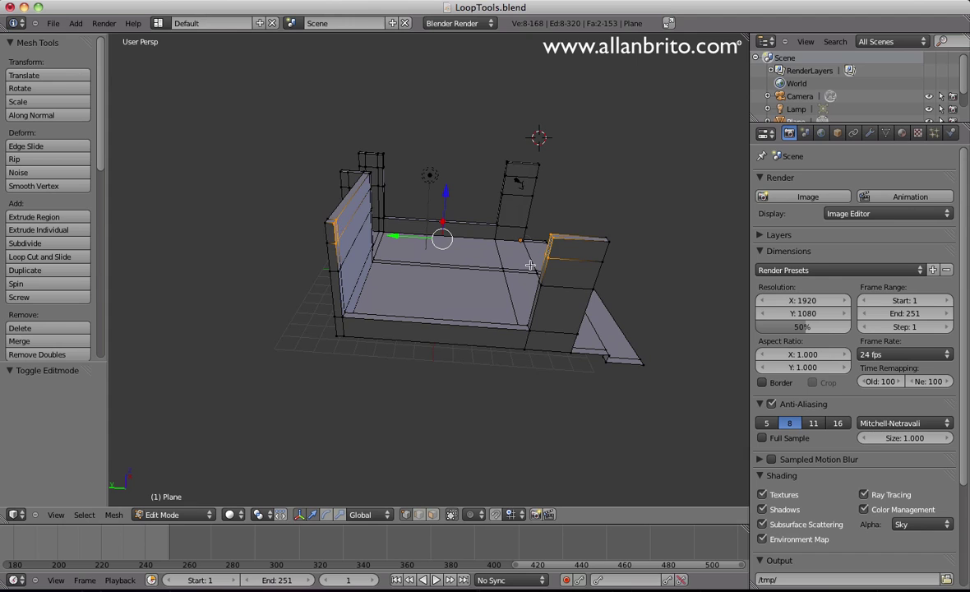
pyautogui.scroll(2, 467, 169)
pyautogui.moveTo(475, 314); pyautogui.dragTo(470, 346, button='middle')
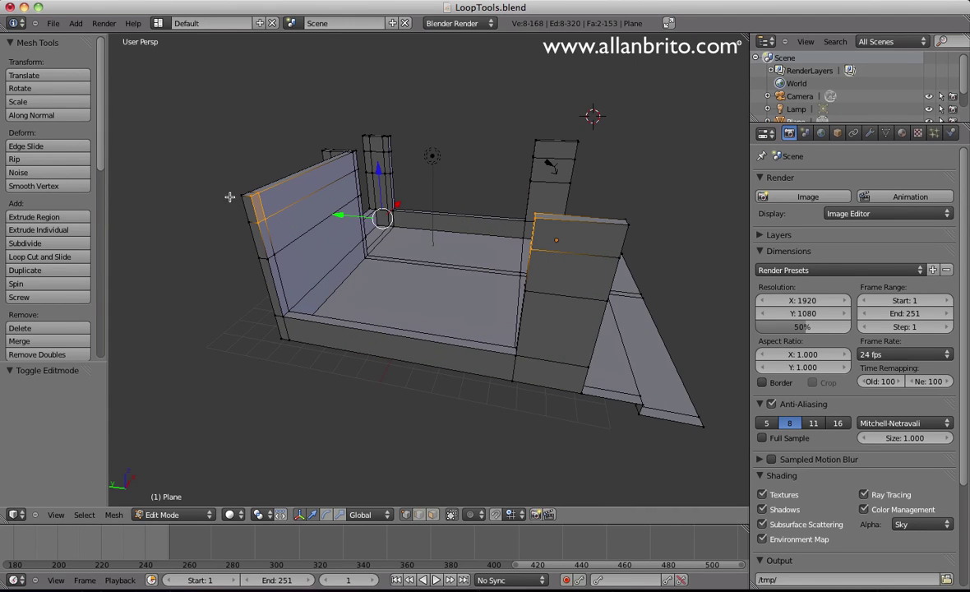
pyautogui.press('a')
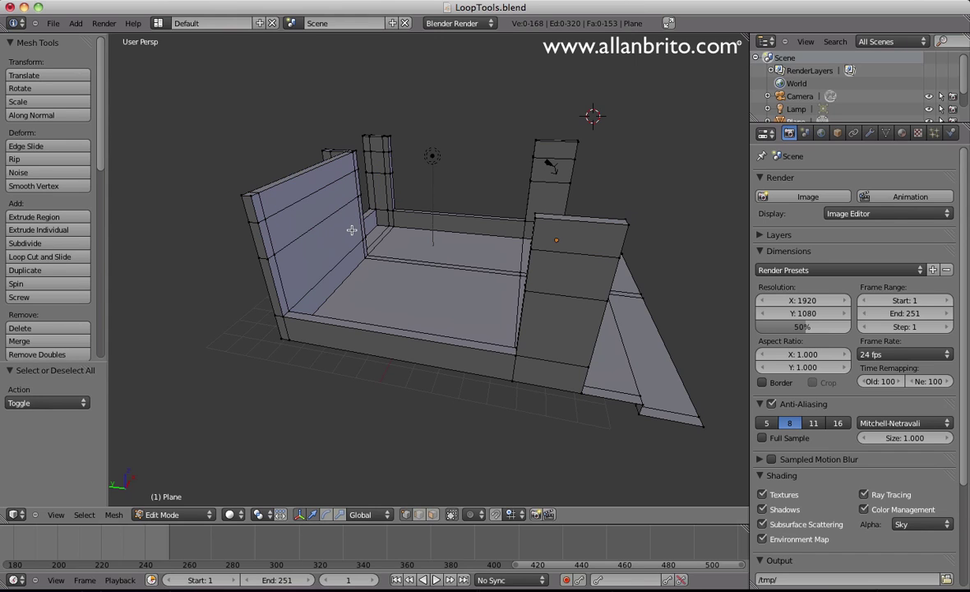
pyautogui.hotkey('ctrl', 'Tab')
pyautogui.click(341, 258)
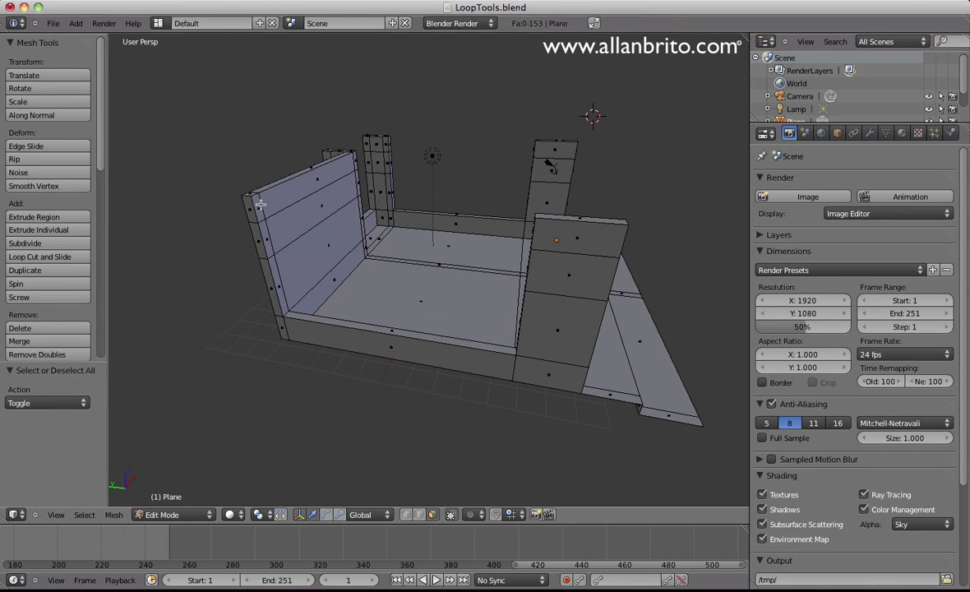
# Step: Bridge the uppermost facing side faces of the solid wall and the nearby front pillar with LoopTools to close the window's top
pyautogui.rightClick(260, 204)
pyautogui.moveTo(260, 203); pyautogui.dragTo(615, 236, button='middle')
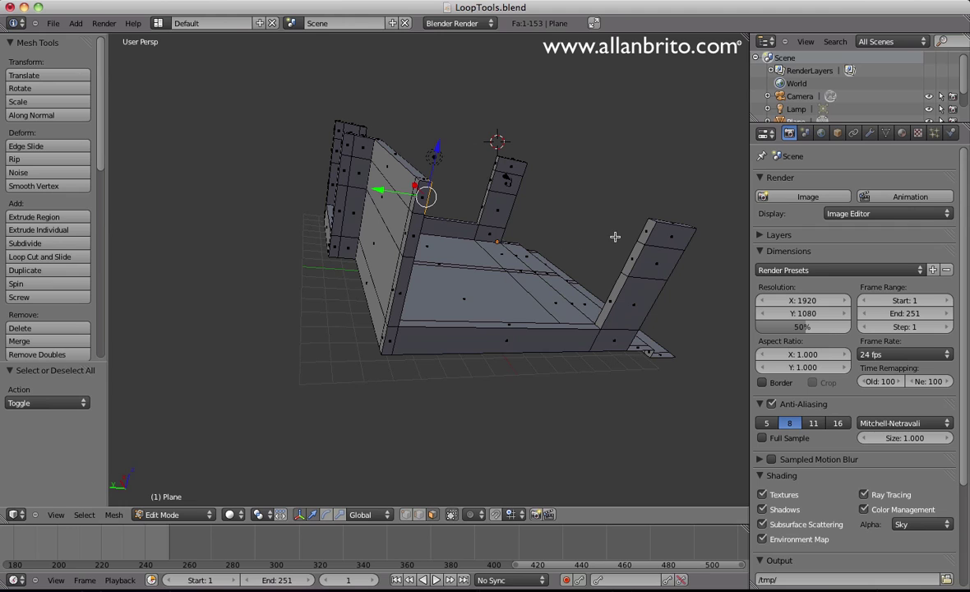
pyautogui.keyDown('shift'); pyautogui.rightClick(597, 212); pyautogui.keyUp('shift')
pyautogui.moveTo(576, 290); pyautogui.dragTo(495, 300, button='middle')
pyautogui.press('w')
pyautogui.moveTo(463, 101)
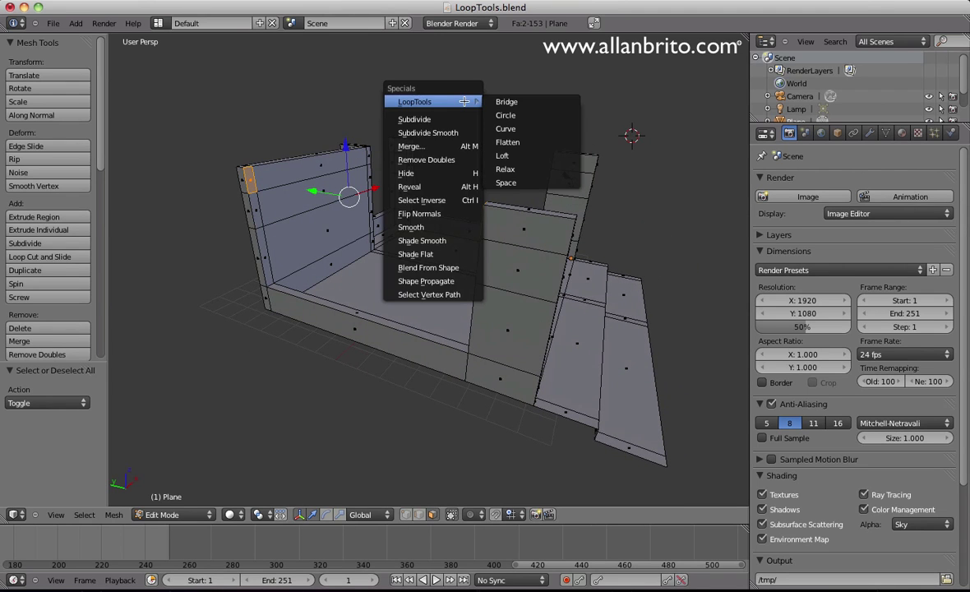
pyautogui.click(542, 105)
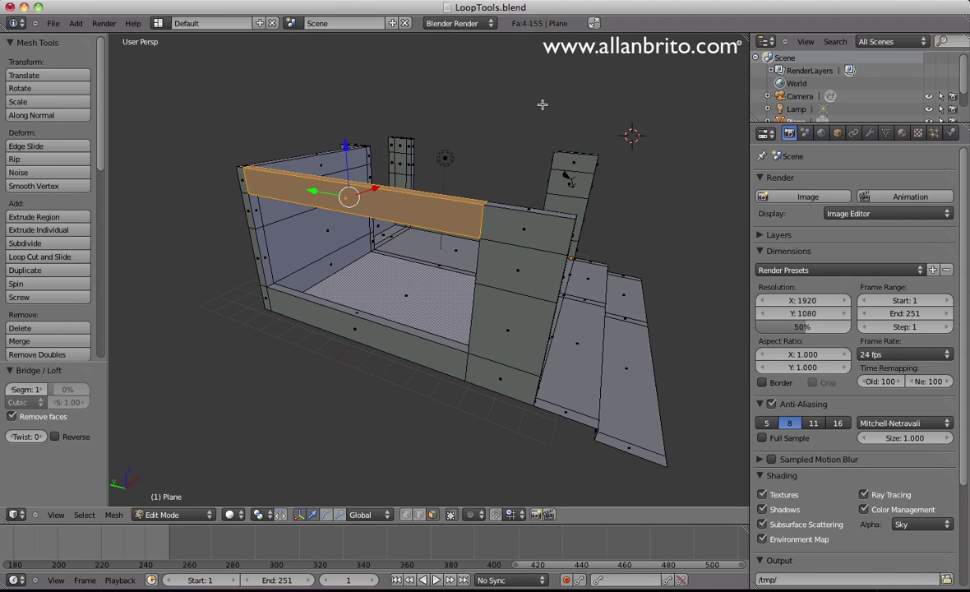
# Step: Bridge the uppermost facing side faces of the two pillars along the opposite side wall with LoopTools
pyautogui.moveTo(392, 320); pyautogui.dragTo(441, 406, button='middle')
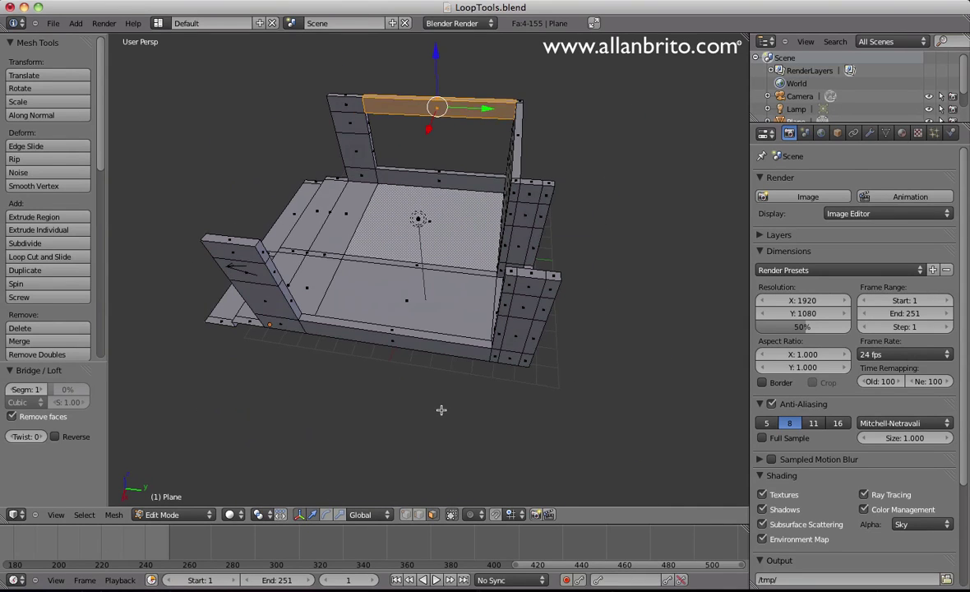
pyautogui.rightClick(290, 270)
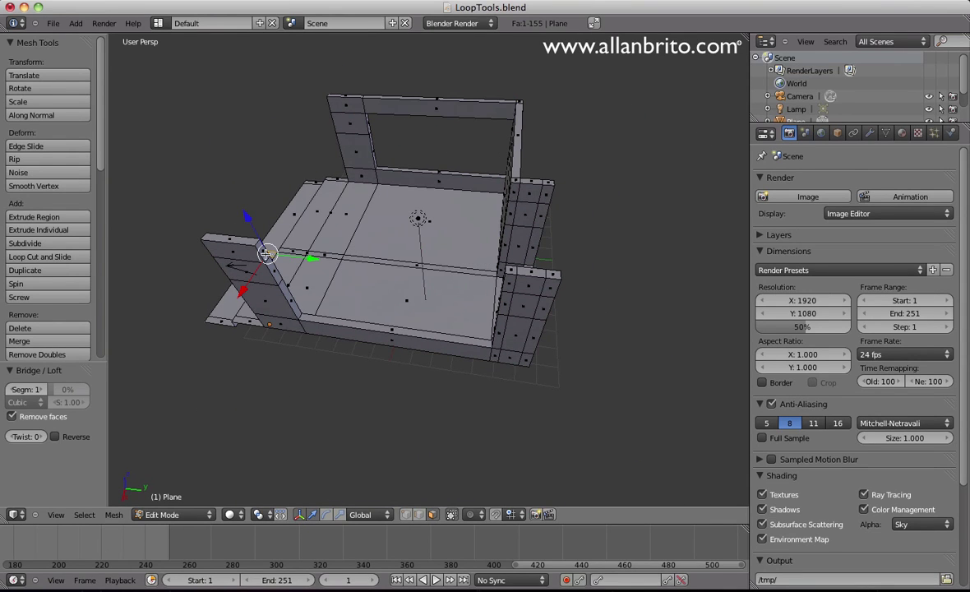
pyautogui.moveTo(437, 392); pyautogui.dragTo(541, 349, button='middle')
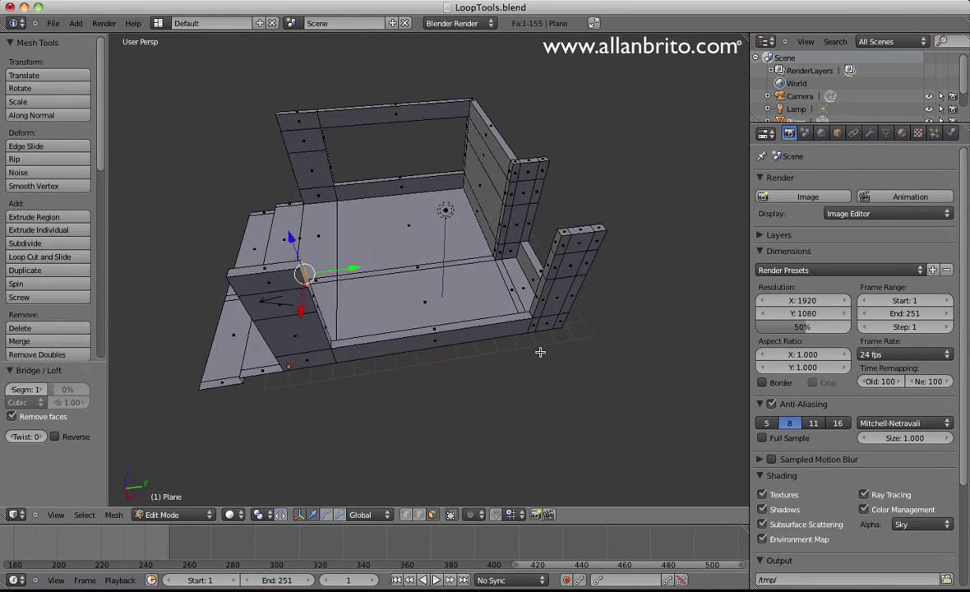
pyautogui.keyDown('shift'); pyautogui.rightClick(562, 239); pyautogui.keyUp('shift')
pyautogui.press('w')
pyautogui.moveTo(556, 240)
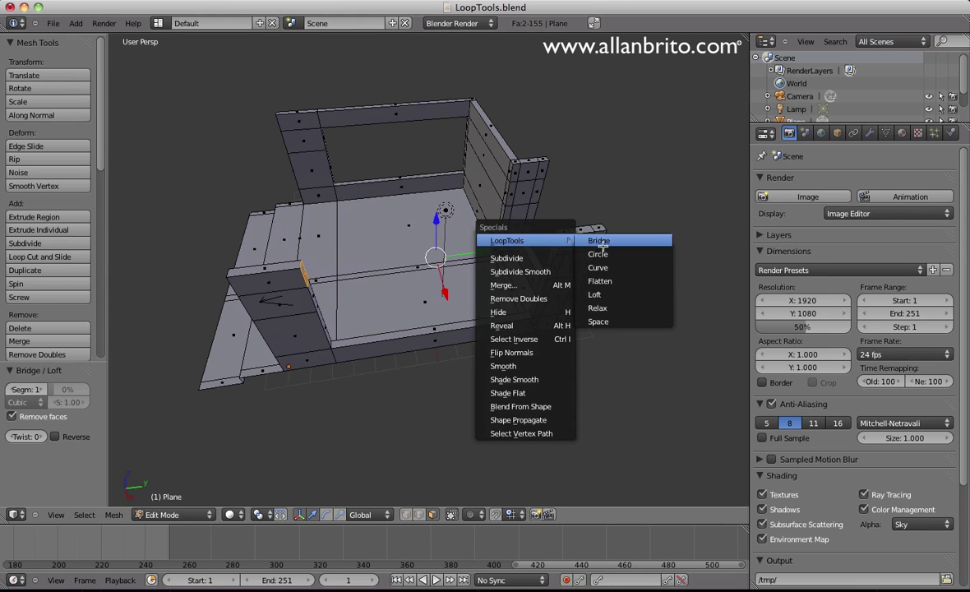
pyautogui.click(604, 241)
# Step: Bridge the uppermost facing side faces across the remaining gap in the rear wall with LoopTools
pyautogui.moveTo(604, 245); pyautogui.dragTo(546, 406, button='middle')
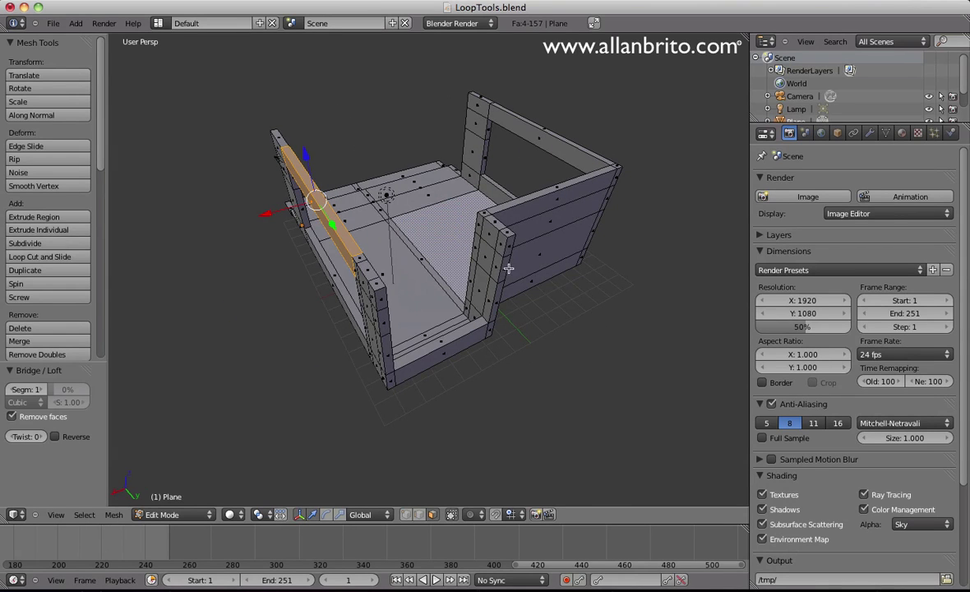
pyautogui.rightClick(464, 231)
pyautogui.moveTo(561, 316); pyautogui.dragTo(247, 292, button='middle')
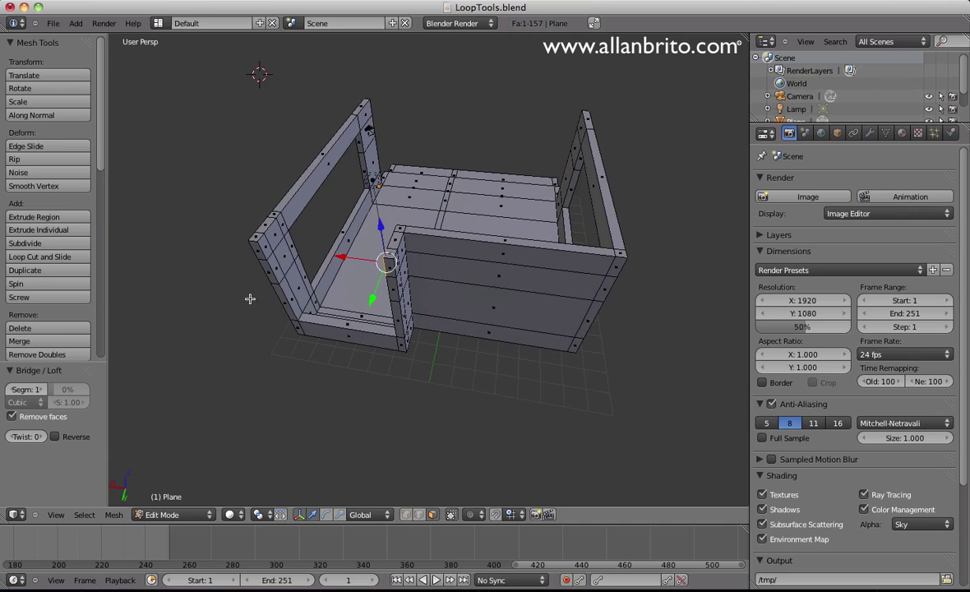
pyautogui.rightClick(266, 244)
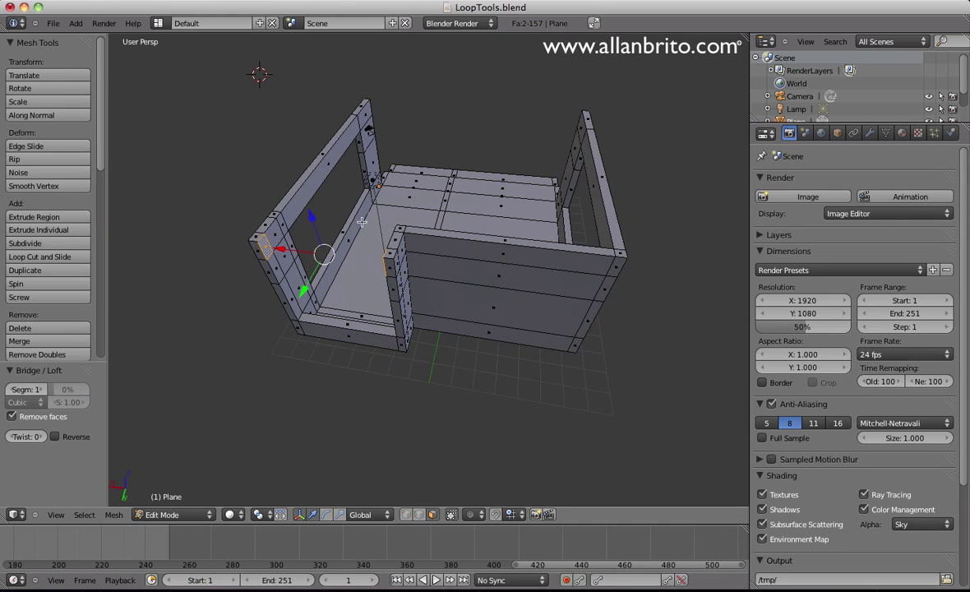
pyautogui.press('w')
pyautogui.moveTo(337, 215)
pyautogui.click(427, 216)
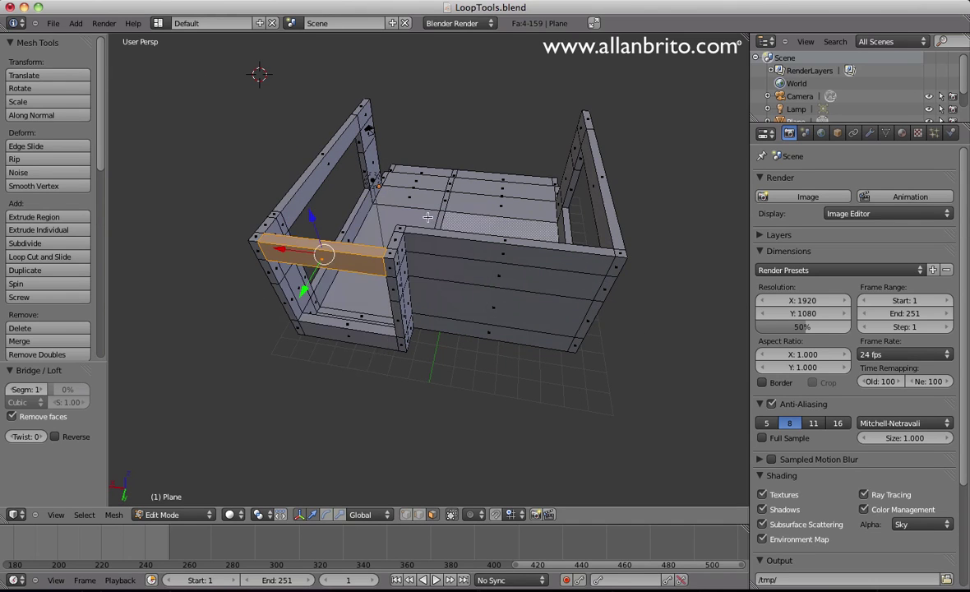
# Step: Deselect all faces, return to Object Mode and move the room object to the second layer
pyautogui.moveTo(435, 317); pyautogui.dragTo(468, 305, button='middle')
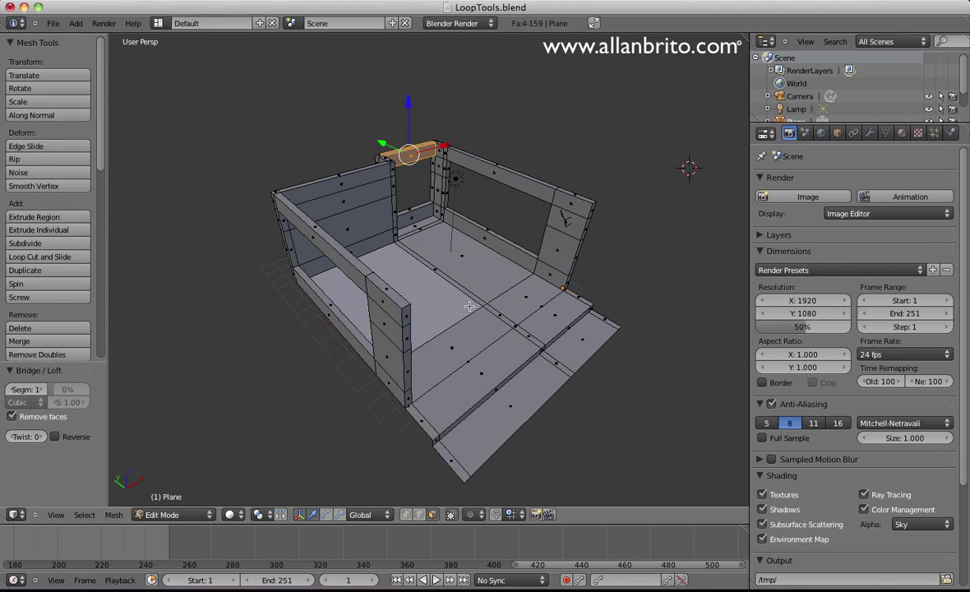
pyautogui.press('a')
pyautogui.press('Tab')
pyautogui.moveTo(451, 268); pyautogui.dragTo(471, 348, button='middle')
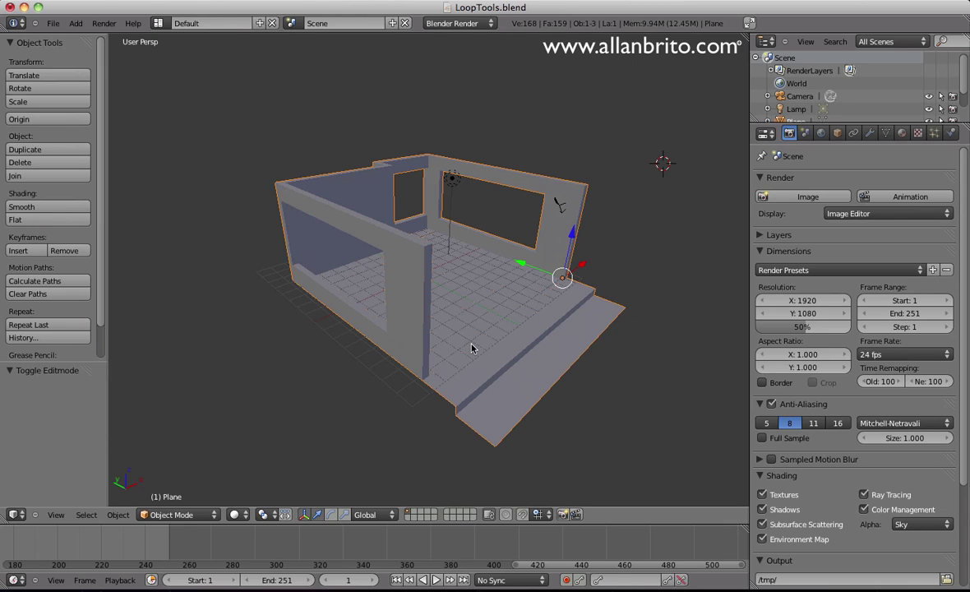
pyautogui.press('m')
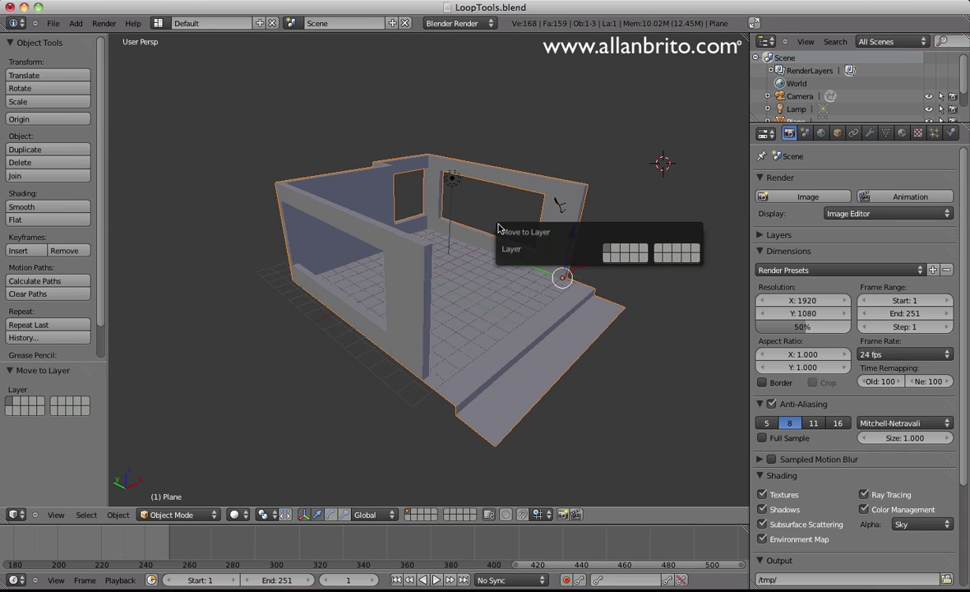
pyautogui.click(620, 249)
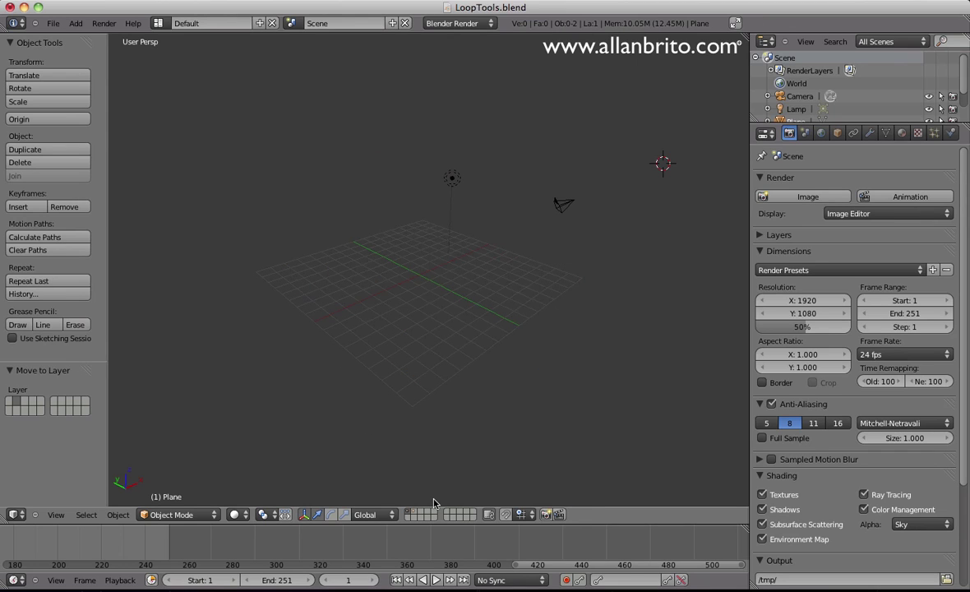
# Step: Add a plane at the grid's centre and scale it up by about 5.97 and again by about 1.2
pyautogui.click(419, 278)
pyautogui.hotkey('shift', 'a')
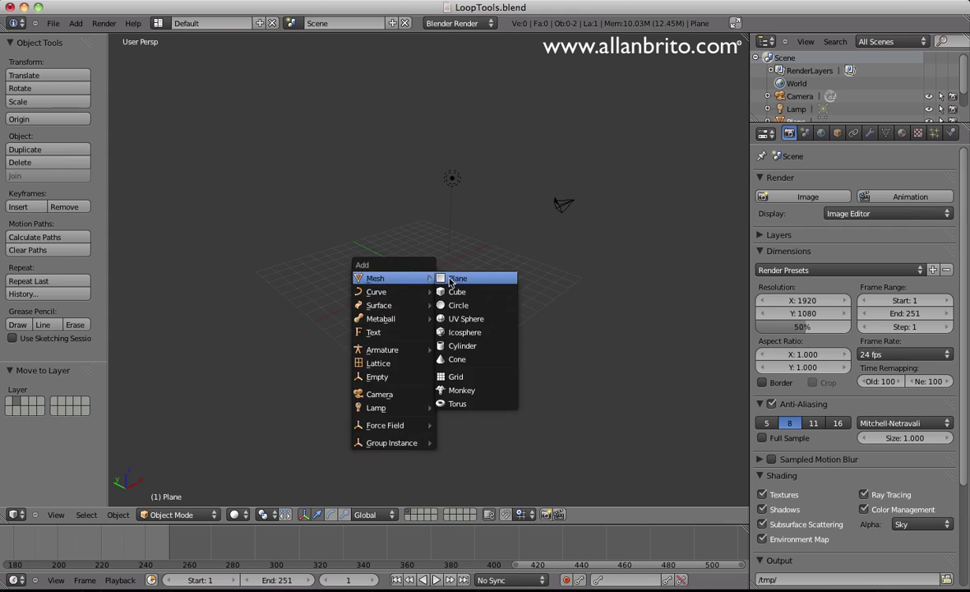
pyautogui.click(457, 277)
pyautogui.press('s')
pyautogui.click(618, 228)
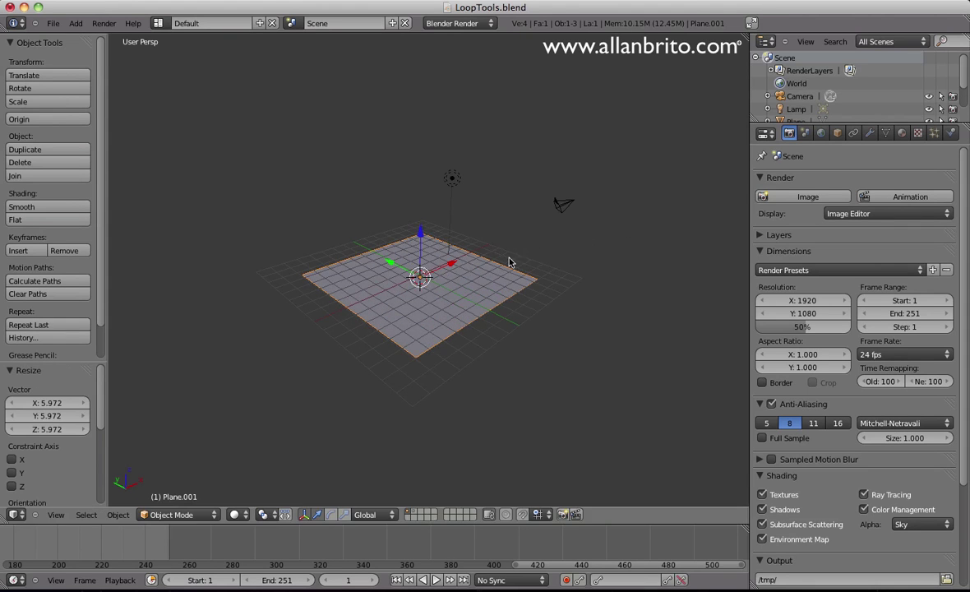
pyautogui.press('s')
pyautogui.click(502, 260)
# Step: Enter Edit Mode on the plane and subdivide it three times with one cut each
pyautogui.scroll(2, 502, 259)
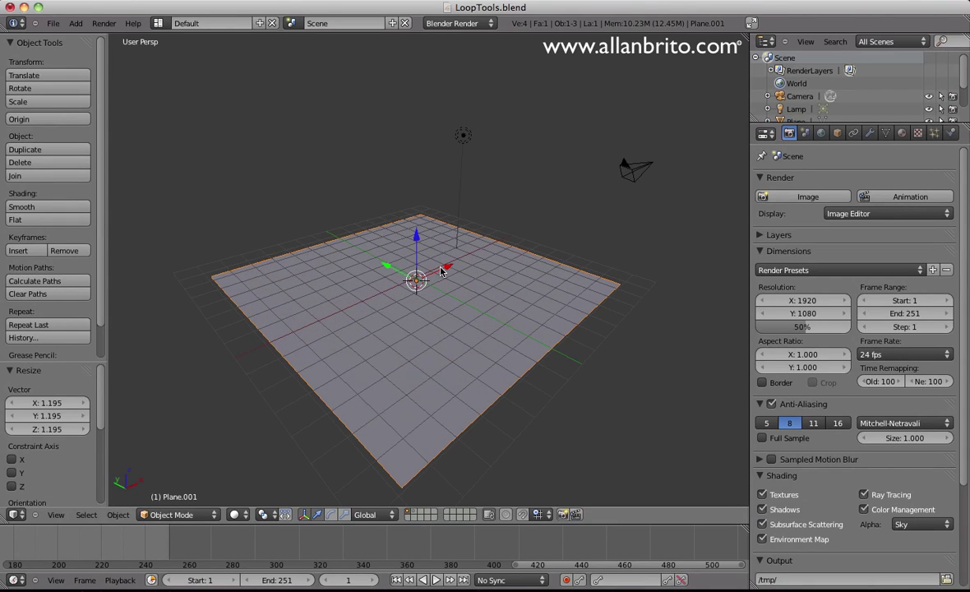
pyautogui.press('Tab')
pyautogui.press('w')
pyautogui.click(434, 283)
pyautogui.press('w')
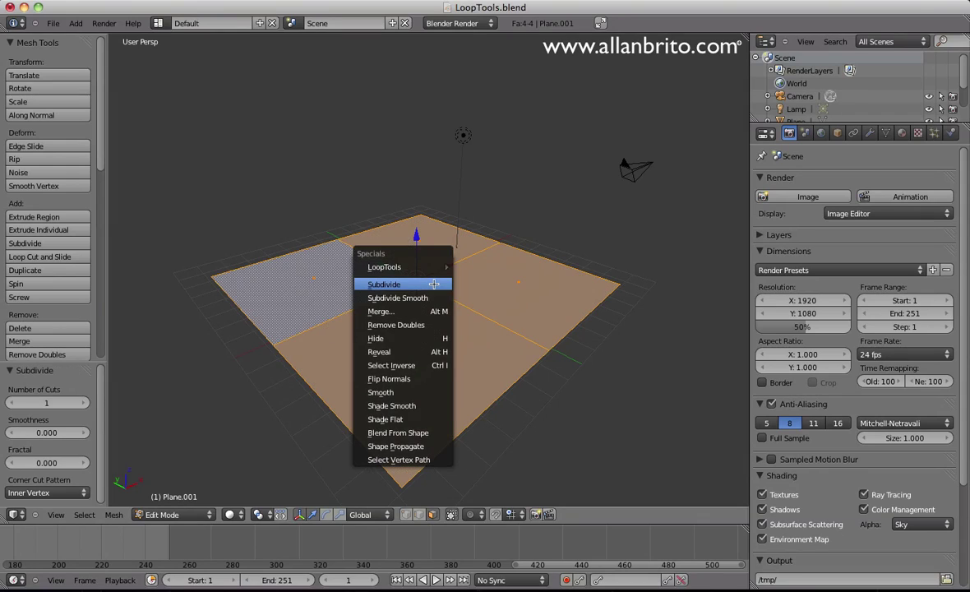
pyautogui.click(434, 284)
pyautogui.press('w')
pyautogui.click(434, 283)
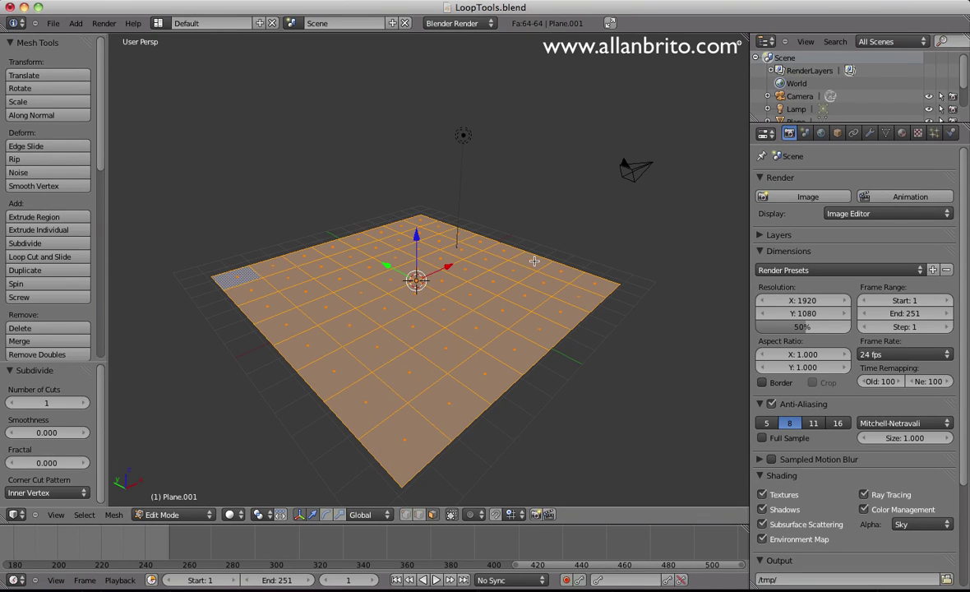
# Step: Switch to vertex selection and delete the plane's centre vertex to open a square hole
pyautogui.hotkey('ctrl', 'Tab')
pyautogui.click(526, 234)
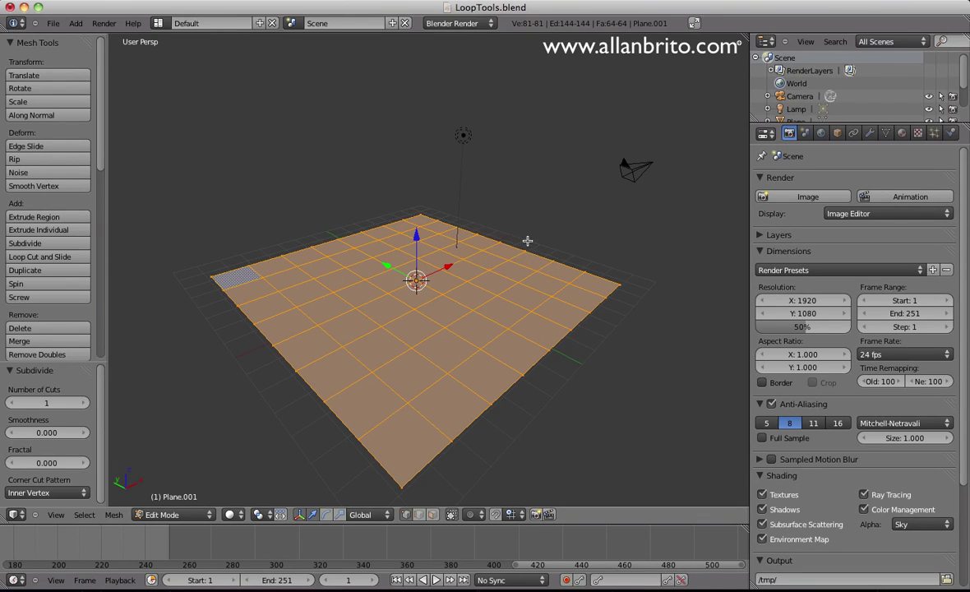
pyautogui.rightClick(416, 280)
pyautogui.press('x')
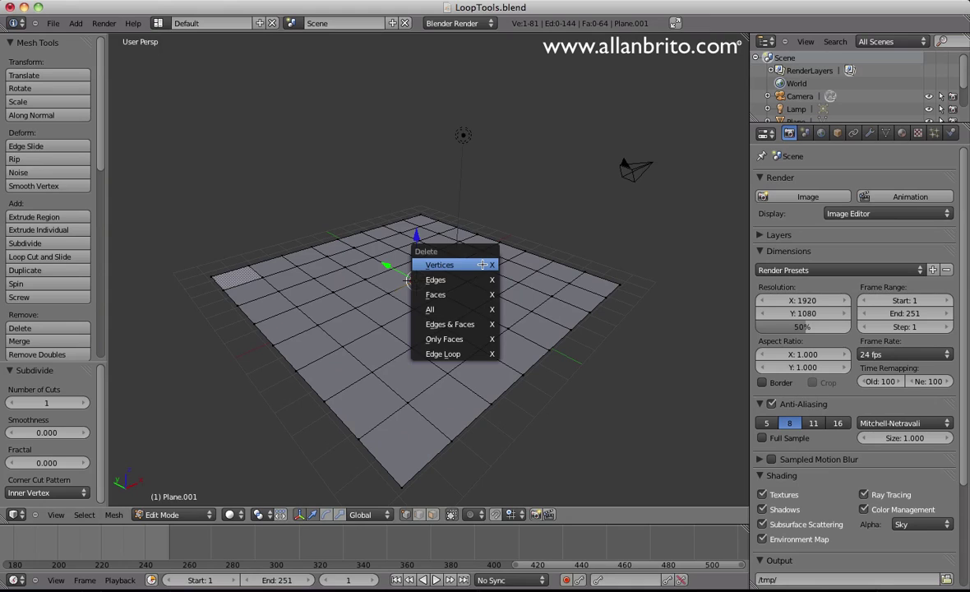
pyautogui.click(481, 264)
pyautogui.moveTo(426, 274)
pyautogui.mouseDown(button='middle')
pyautogui.moveTo(423, 298)
pyautogui.moveTo(436, 288)
pyautogui.mouseUp(button='middle')
pyautogui.scroll(4, 436, 287)
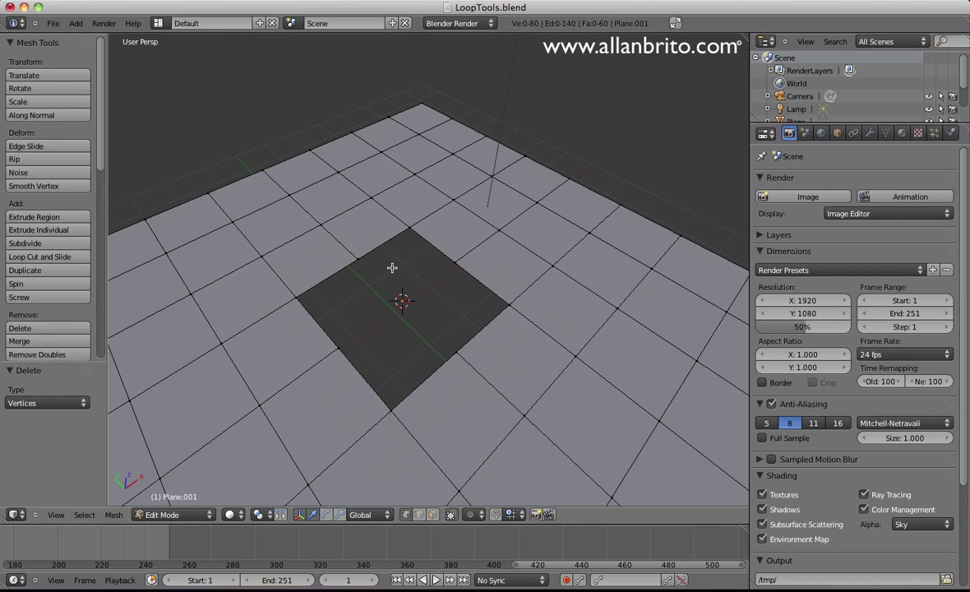
# Step: Select the edge loop around the square hole and round it with the LoopTools Circle operation
pyautogui.keyDown('alt'); pyautogui.click(391, 241); pyautogui.keyUp('alt')
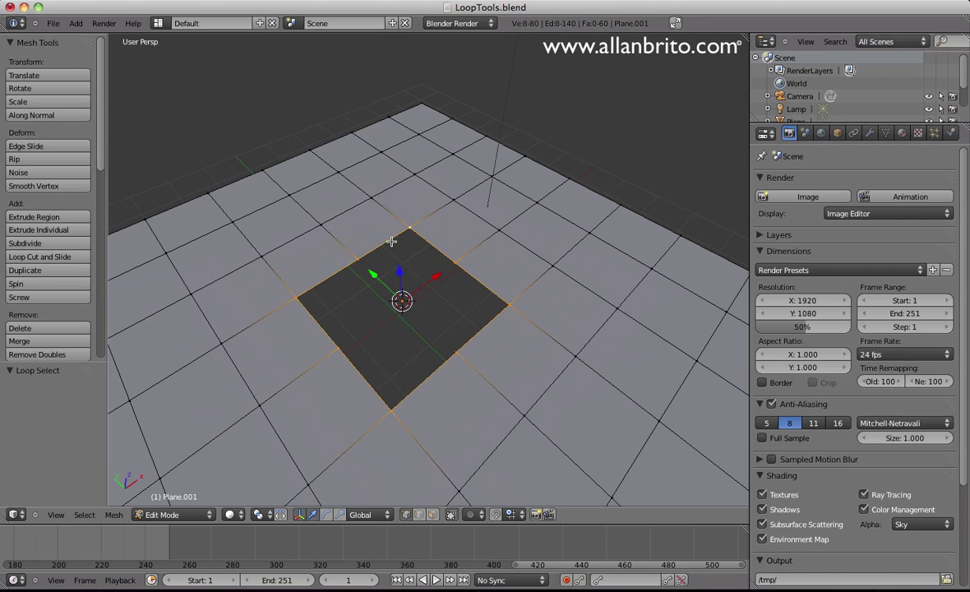
pyautogui.moveTo(407, 296); pyautogui.dragTo(423, 324, button='middle')
pyautogui.scroll(2, 415, 246)
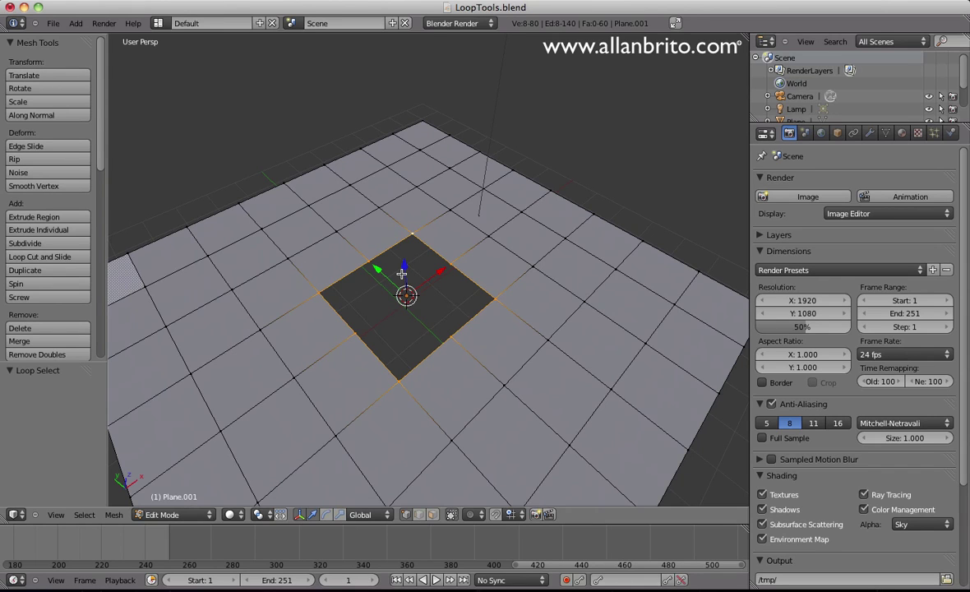
pyautogui.press('w')
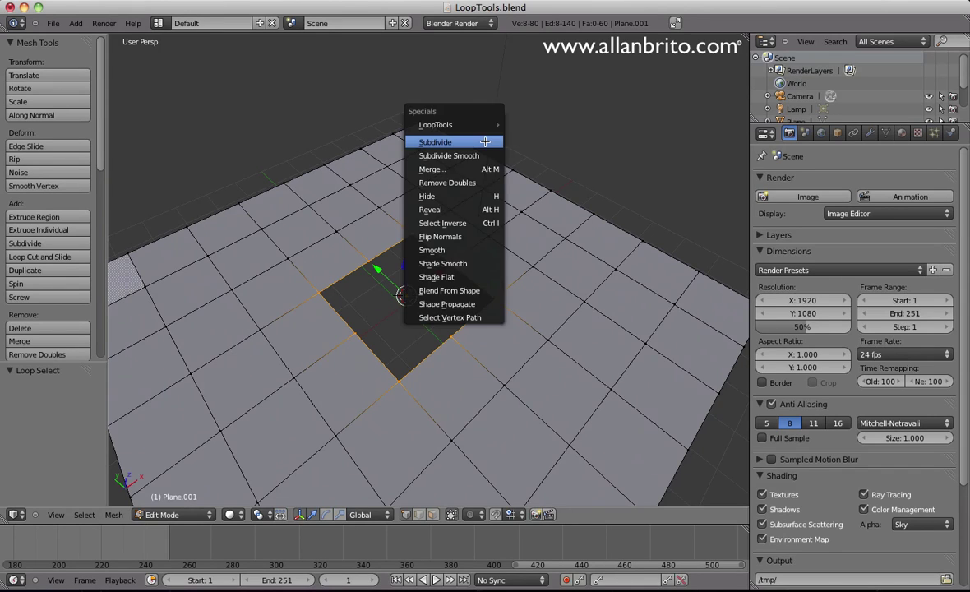
pyautogui.moveTo(484, 124)
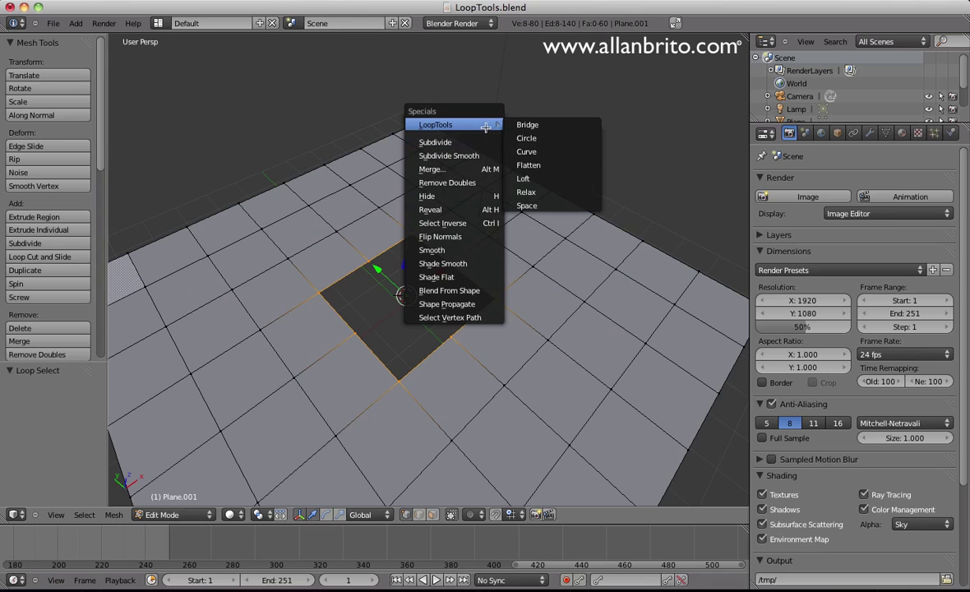
pyautogui.click(562, 139)
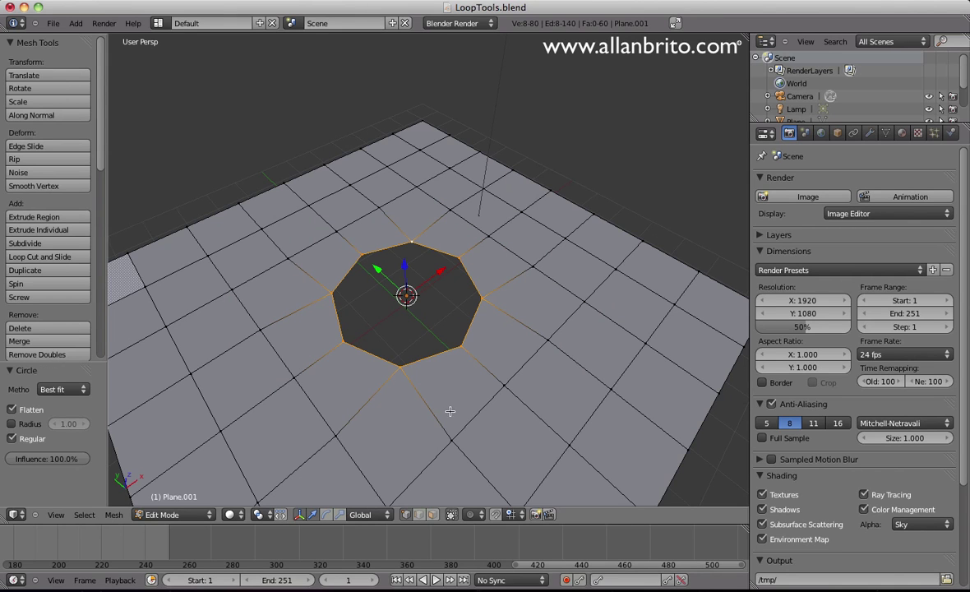
# Step: Extrude the circular hole's edge loop upward by about 0.63 along Z to form a raised rim
pyautogui.moveTo(415, 380); pyautogui.dragTo(444, 383, button='middle')
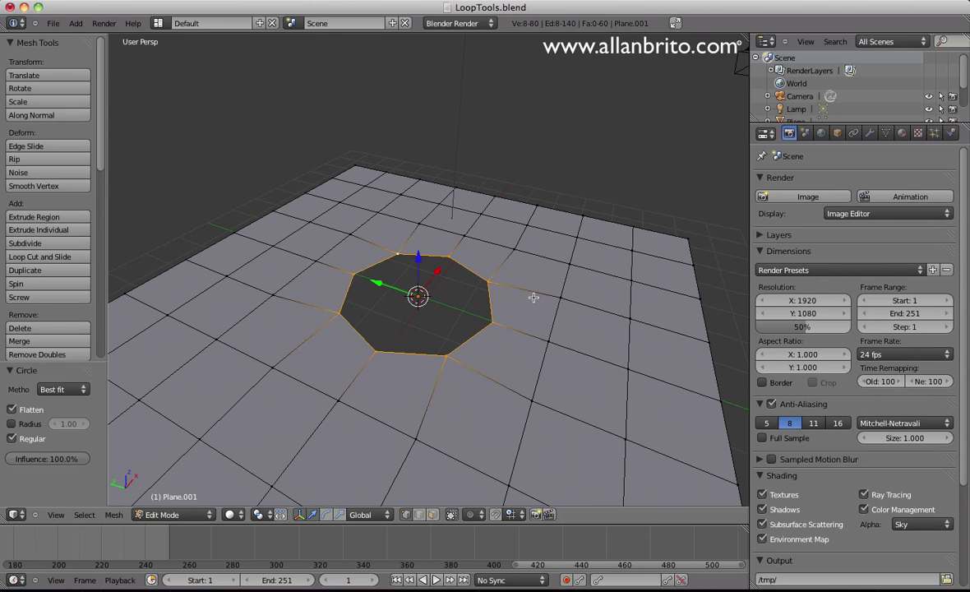
pyautogui.press('e')
pyautogui.press('z')
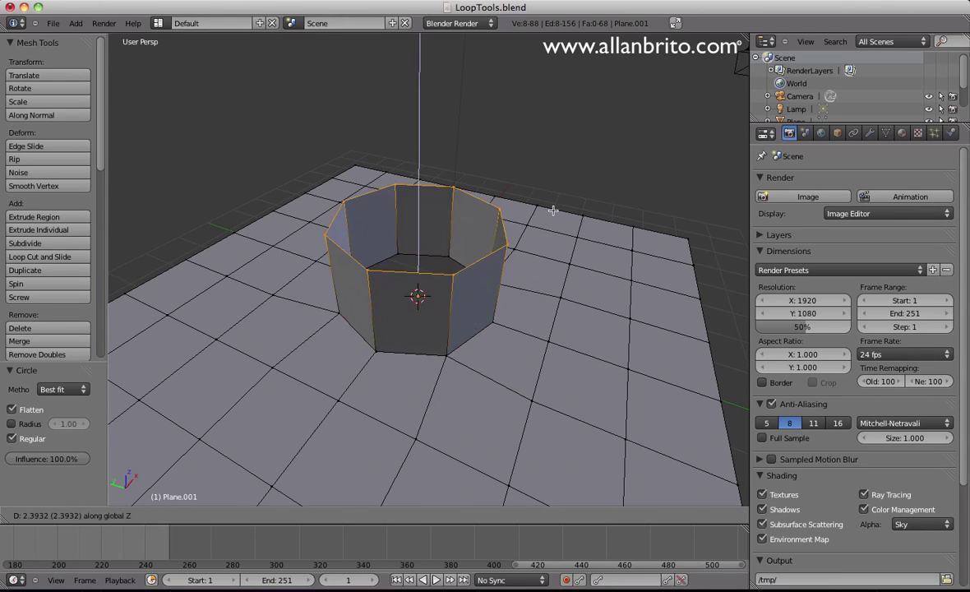
pyautogui.click(553, 273)
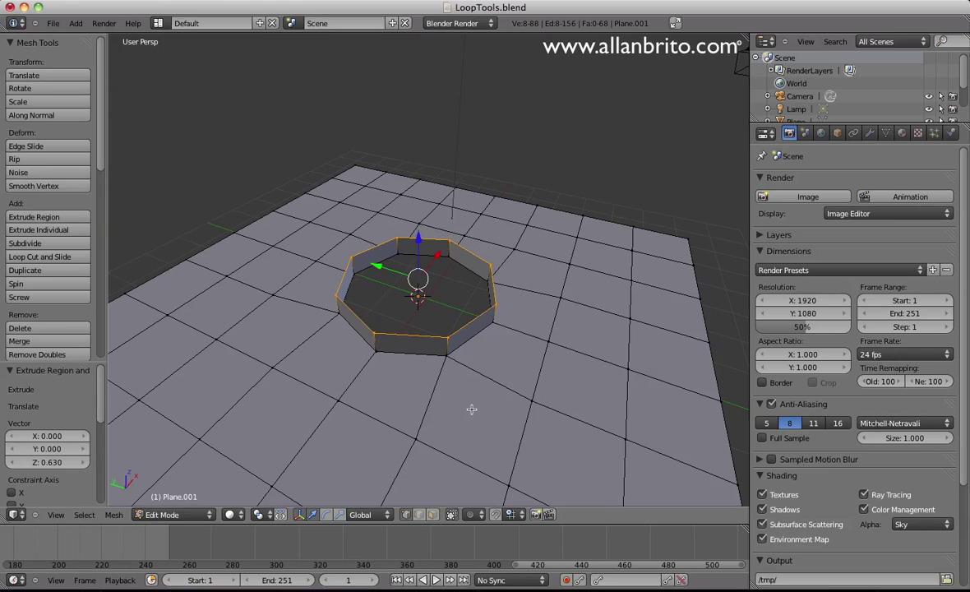
pyautogui.moveTo(472, 405); pyautogui.dragTo(415, 361, button='middle')
pyautogui.scroll(-4, 416, 362)
pyautogui.scroll(2, 444, 349)
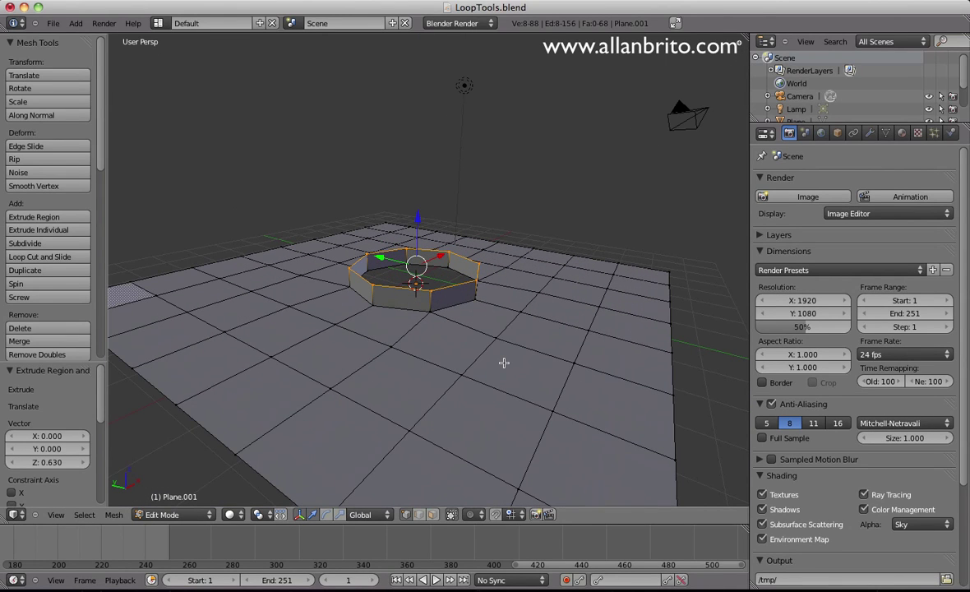
pyautogui.press('Tab')
pyautogui.press('Tab')
pyautogui.moveTo(504, 362); pyautogui.dragTo(499, 365, button='middle')
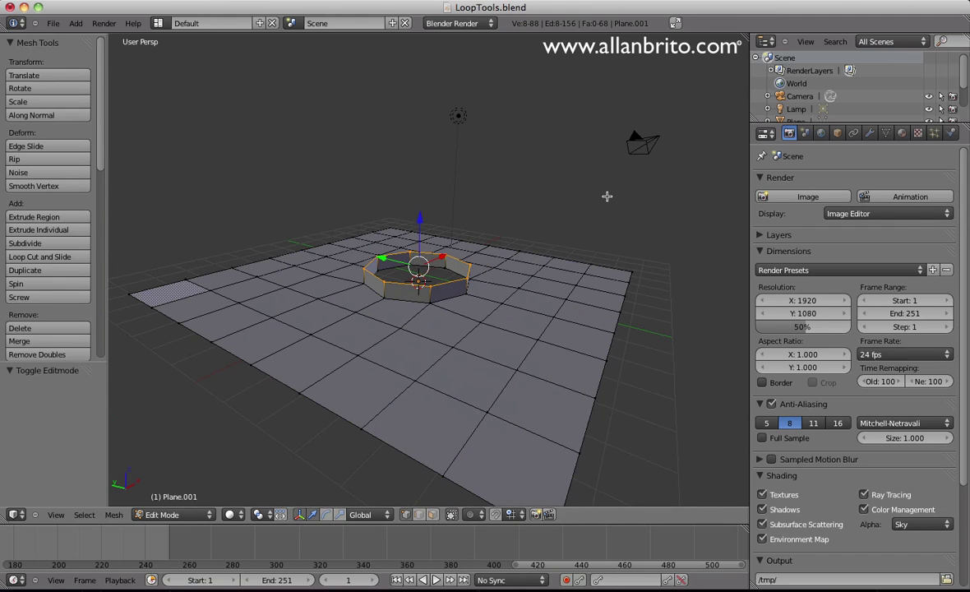
pyautogui.press('w')
pyautogui.moveTo(575, 196)
pyautogui.press('w')
pyautogui.moveTo(499, 195)
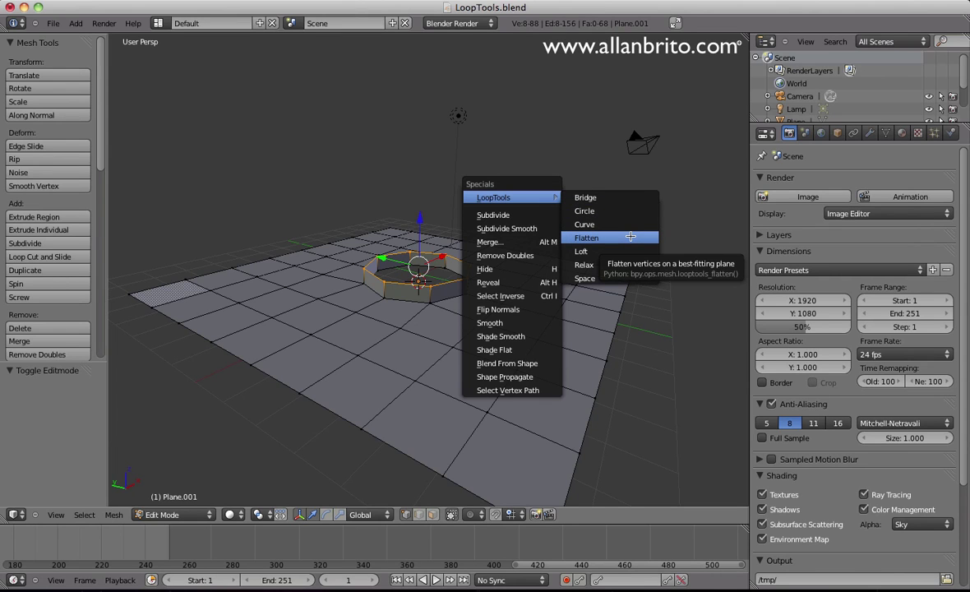
# Step: Select two neighbouring vertices in the row beside the plane's front edge and raise them by about 1.365 along Z
pyautogui.rightClick(497, 320)
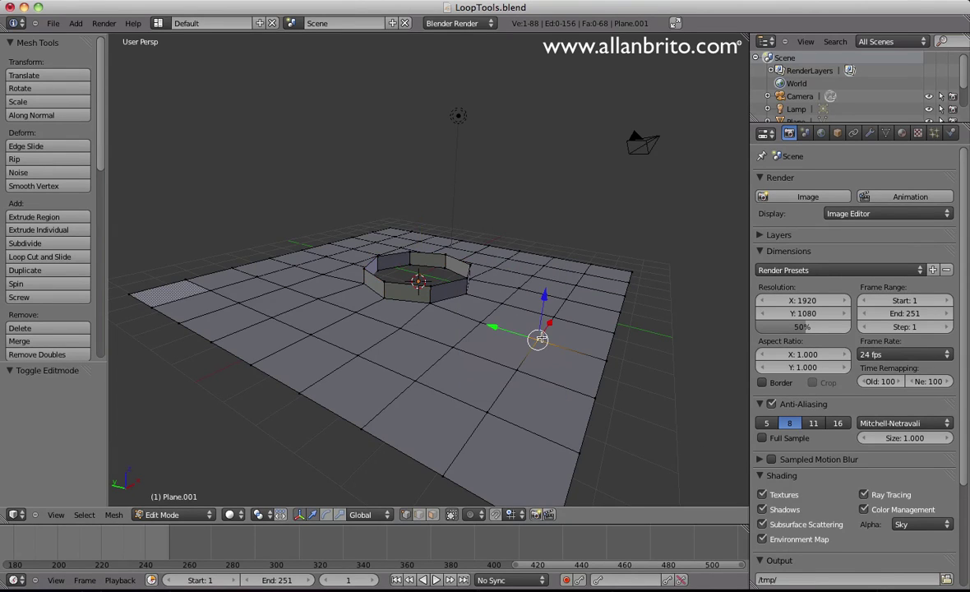
pyautogui.moveTo(501, 329); pyautogui.dragTo(426, 414, button='middle')
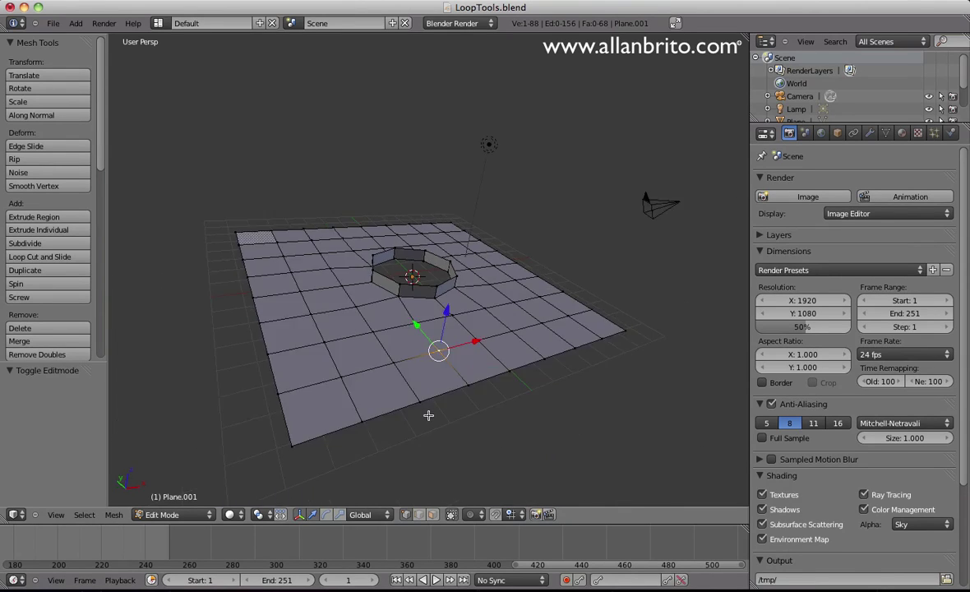
pyautogui.keyDown('shift'); pyautogui.rightClick(480, 338); pyautogui.keyUp('shift')
pyautogui.press('g')
pyautogui.press('z')
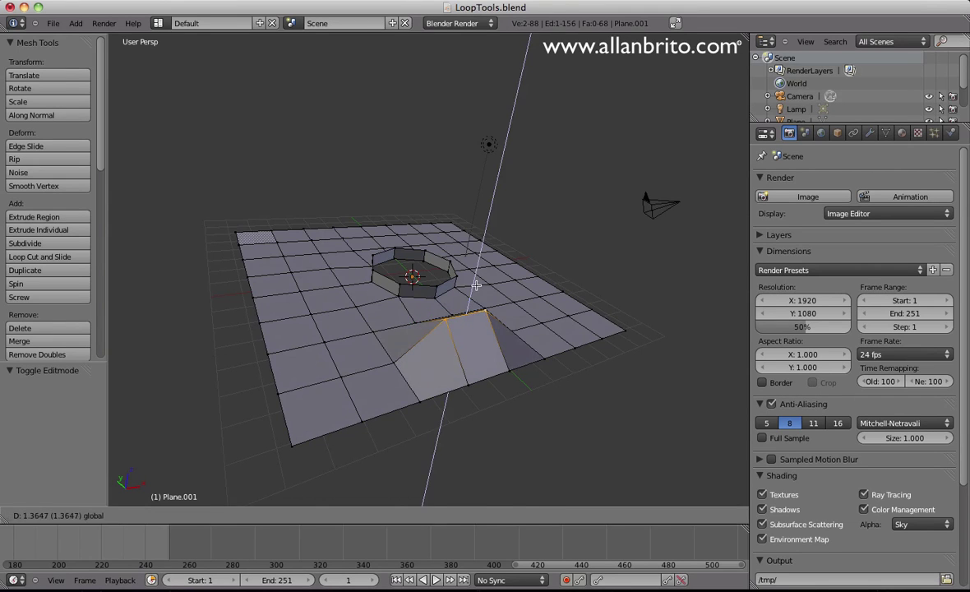
pyautogui.click(340, 363)
# Step: Lower two other vertices of the same row along Z, one by about 1.475 and the other by about 0.652
pyautogui.rightClick(341, 365)
pyautogui.press('g')
pyautogui.press('z')
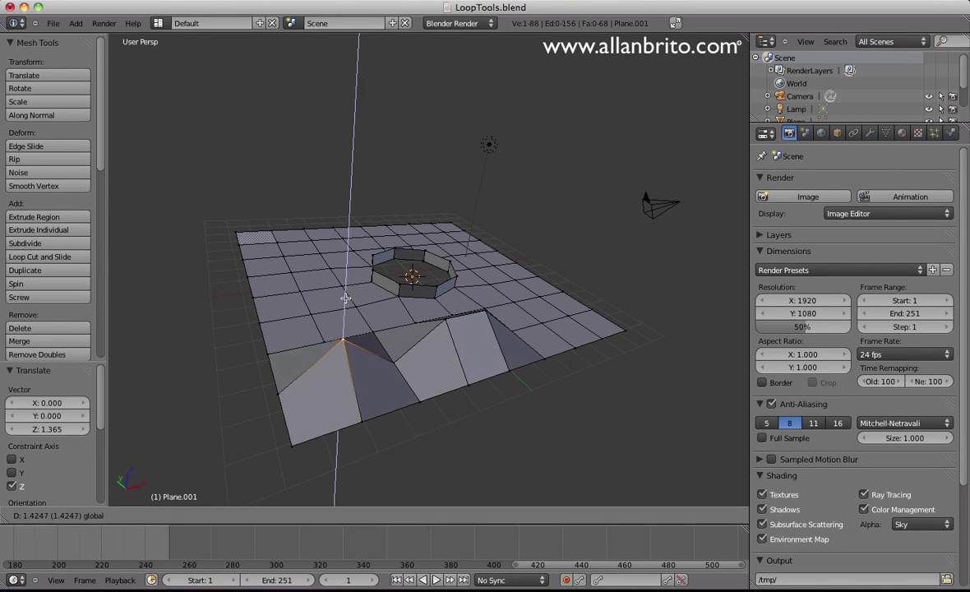
pyautogui.click(333, 370)
pyautogui.rightClick(563, 310)
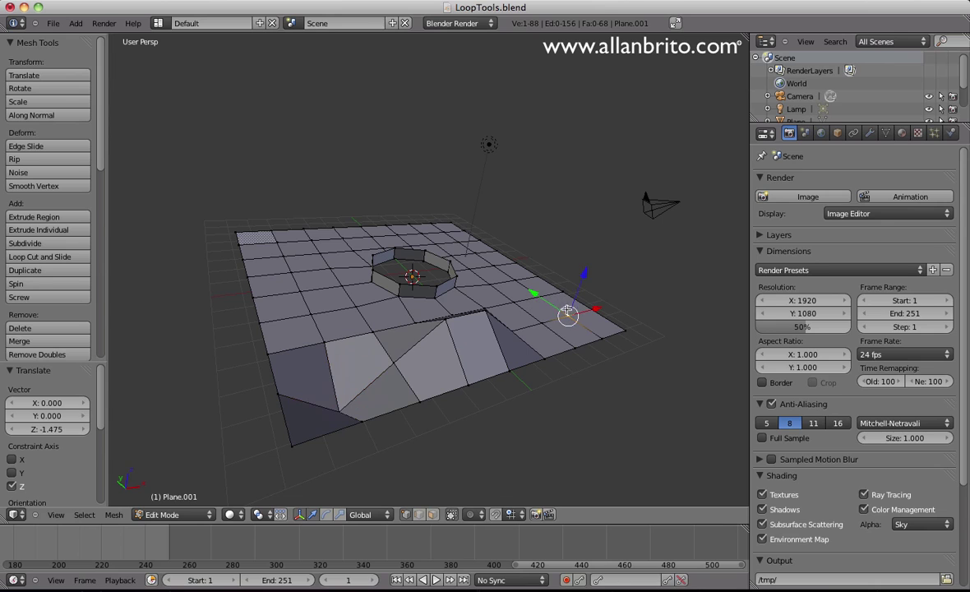
pyautogui.press('g')
pyautogui.press('z')
pyautogui.click(525, 305)
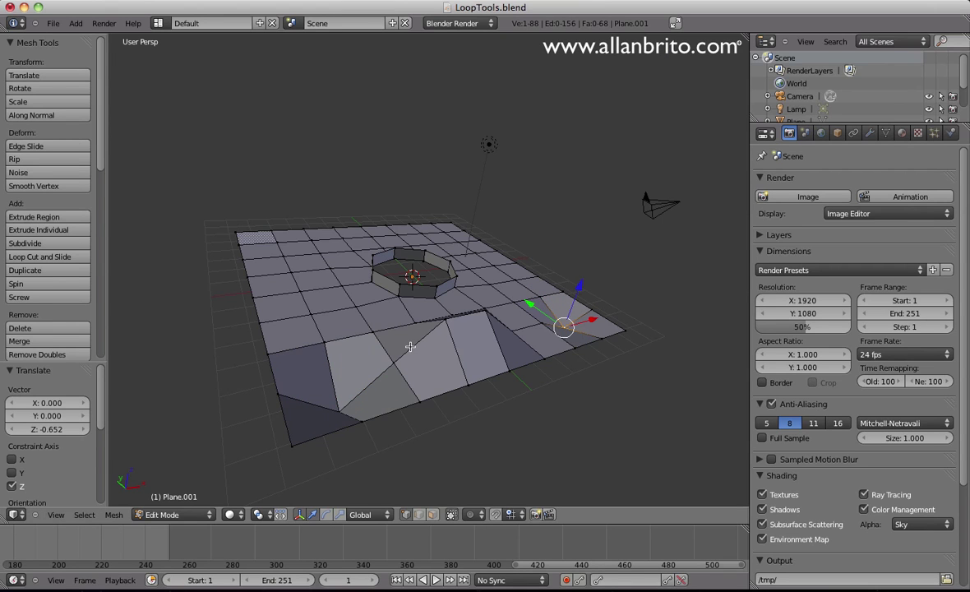
# Step: Select the edge loop through the displaced vertices and level it with LoopTools Flatten
pyautogui.keyDown('alt'); pyautogui.rightClick(409, 346); pyautogui.keyUp('alt')
pyautogui.scroll(-2, 409, 346)
pyautogui.moveTo(409, 346); pyautogui.dragTo(435, 328, button='middle')
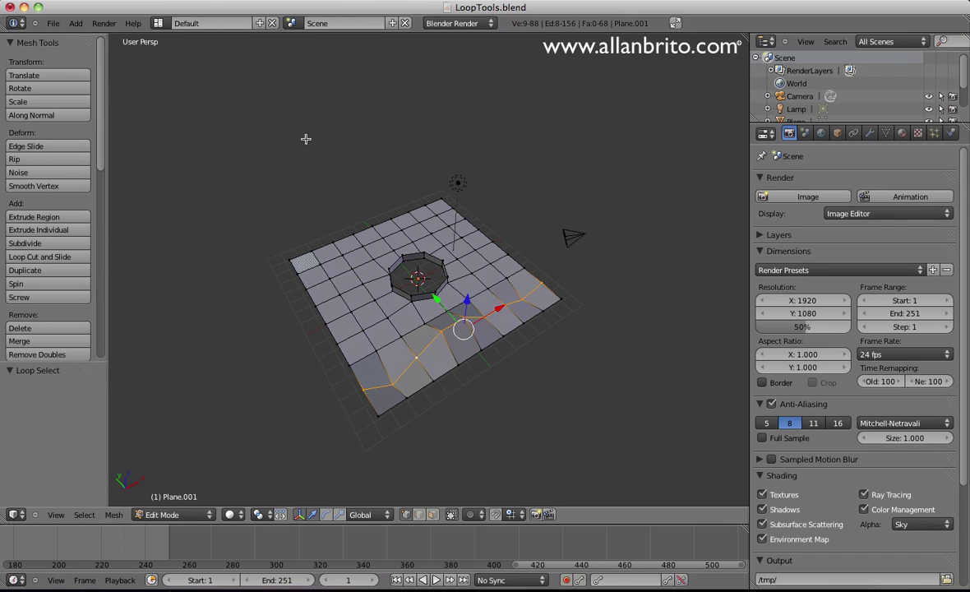
pyautogui.press('w')
pyautogui.moveTo(305, 139)
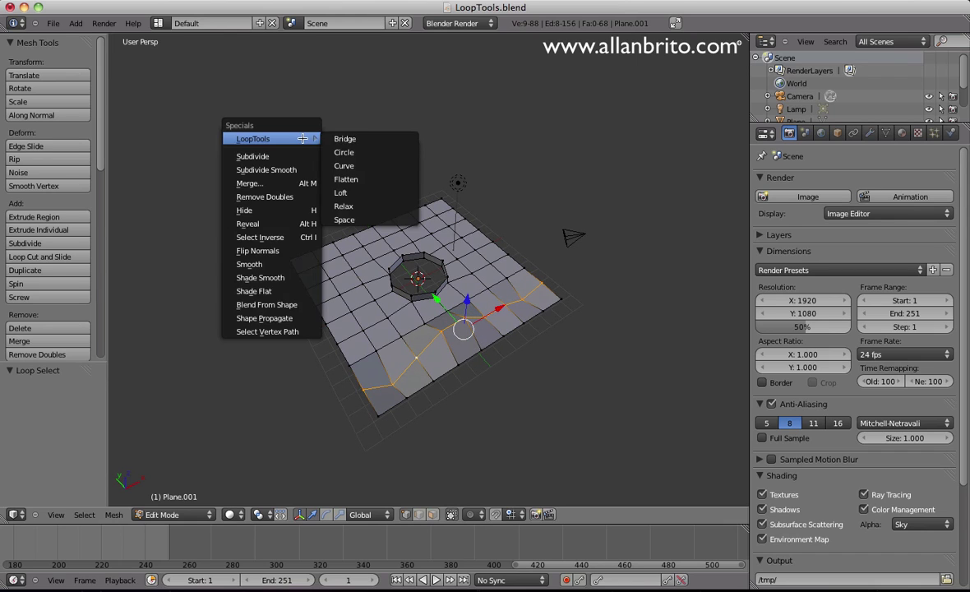
pyautogui.click(382, 179)
pyautogui.moveTo(408, 348); pyautogui.dragTo(425, 298, button='middle')
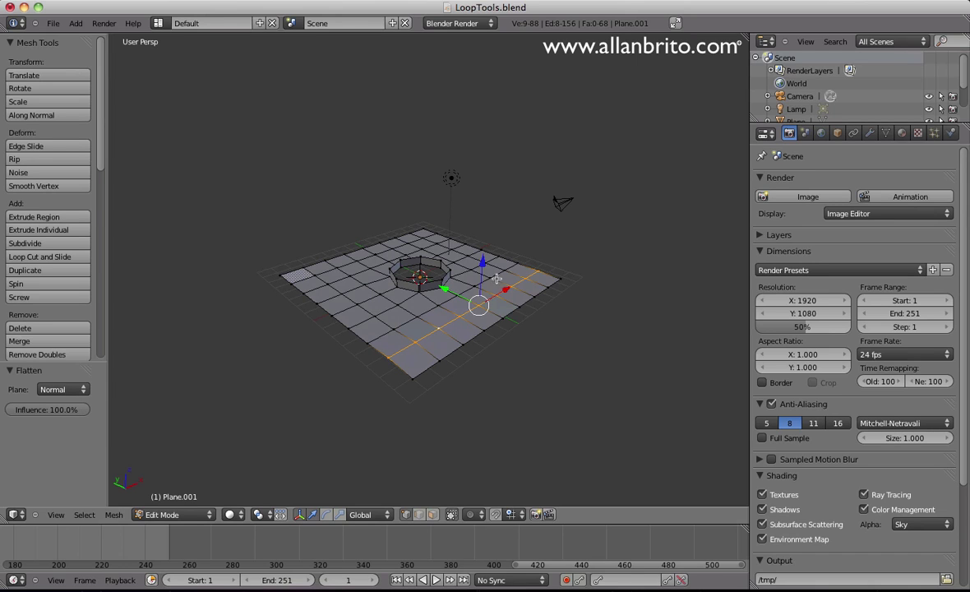
pyautogui.moveTo(497, 278); pyautogui.dragTo(503, 246, button='middle')
pyautogui.press('w')
pyautogui.moveTo(503, 181)
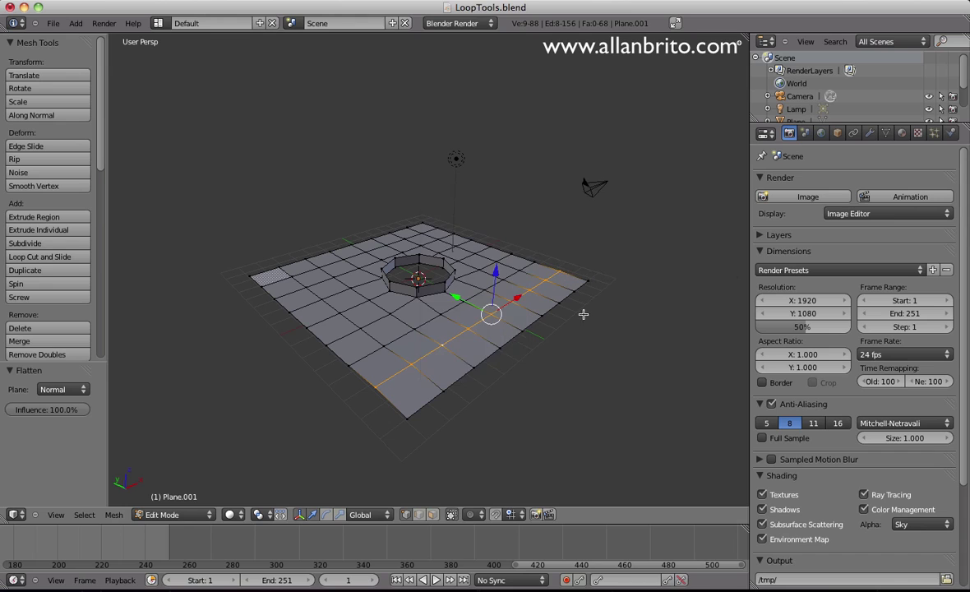
# Step: Duplicate the plane's outer front edge loop and move the copy by about -3.217 along Y
pyautogui.keyDown('alt'); pyautogui.rightClick(466, 378); pyautogui.keyUp('alt')
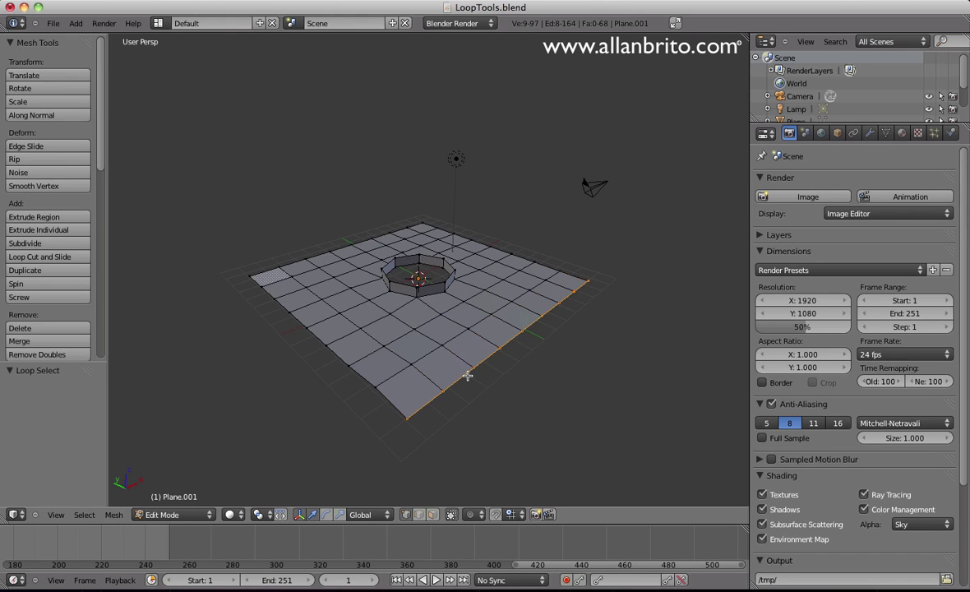
pyautogui.press('g')
pyautogui.press('y')
pyautogui.click(555, 369)
pyautogui.moveTo(556, 368); pyautogui.dragTo(552, 403, button='middle')
# Step: Box-select the entire plane without the duplicated edge line and delete its vertices
pyautogui.press('b')
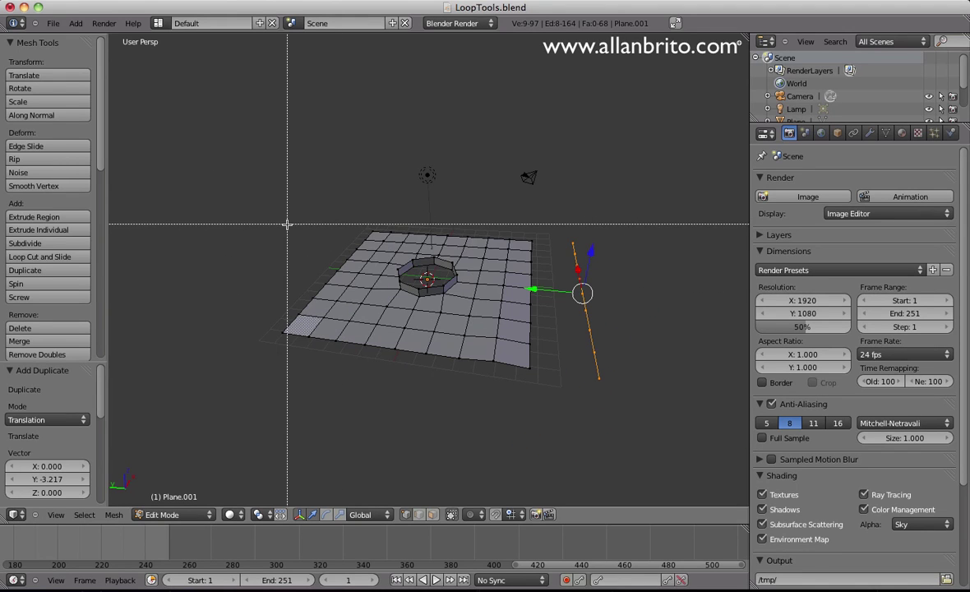
pyautogui.press('Escape')
pyautogui.press('a')
pyautogui.press('b')
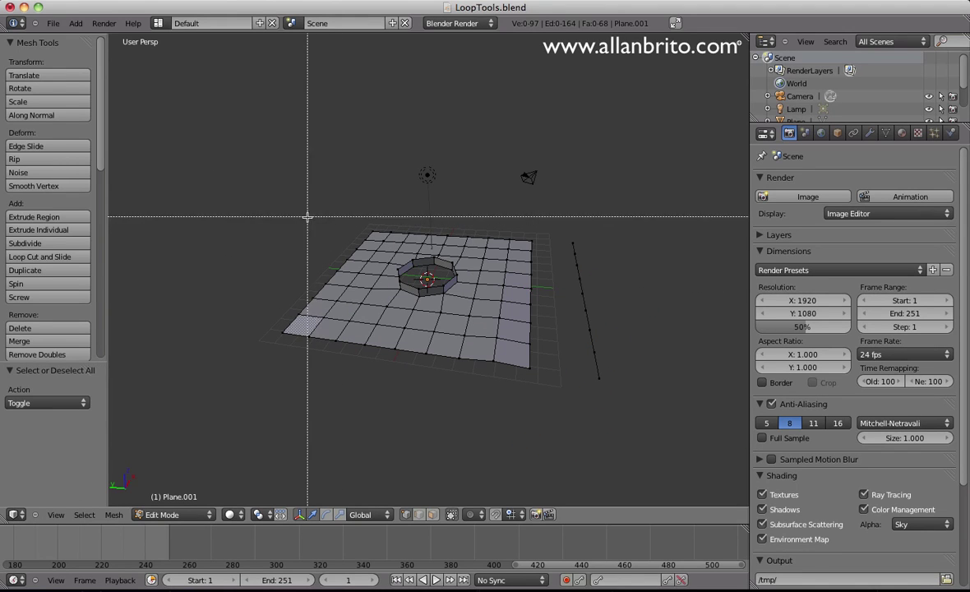
pyautogui.moveTo(272, 214); pyautogui.dragTo(537, 386)
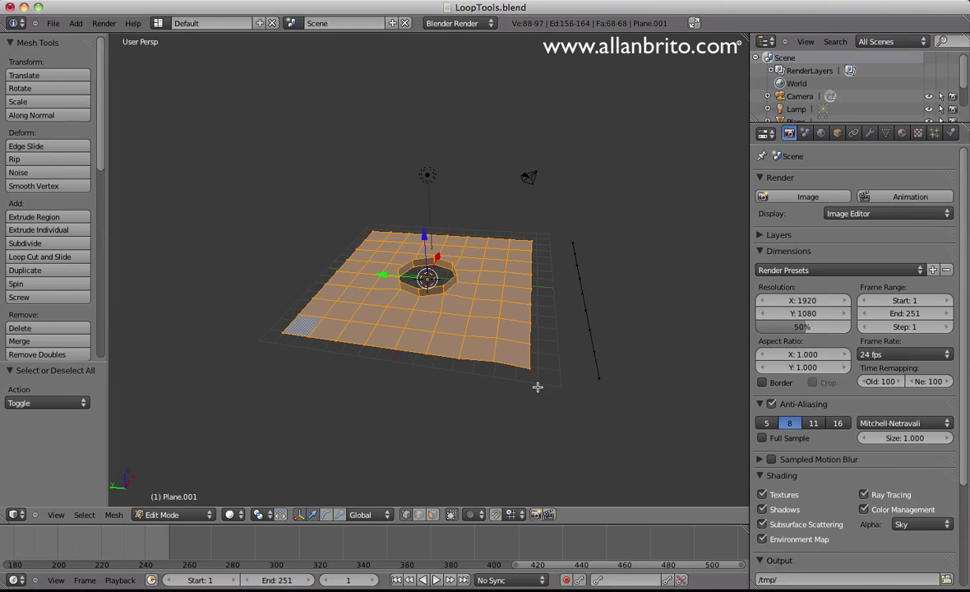
pyautogui.press('x')
pyautogui.click(537, 385)
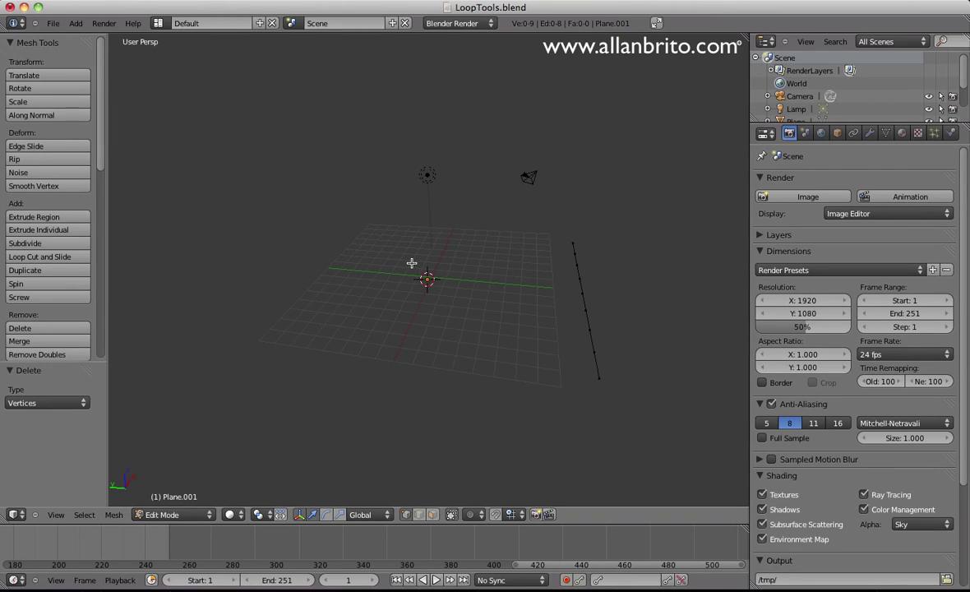
# Step: Box-select the remaining edge line and duplicate it by about 4.529 along Y
pyautogui.press('b')
pyautogui.moveTo(383, 243); pyautogui.dragTo(440, 300)
pyautogui.press('b')
pyautogui.moveTo(537, 210); pyautogui.dragTo(664, 383)
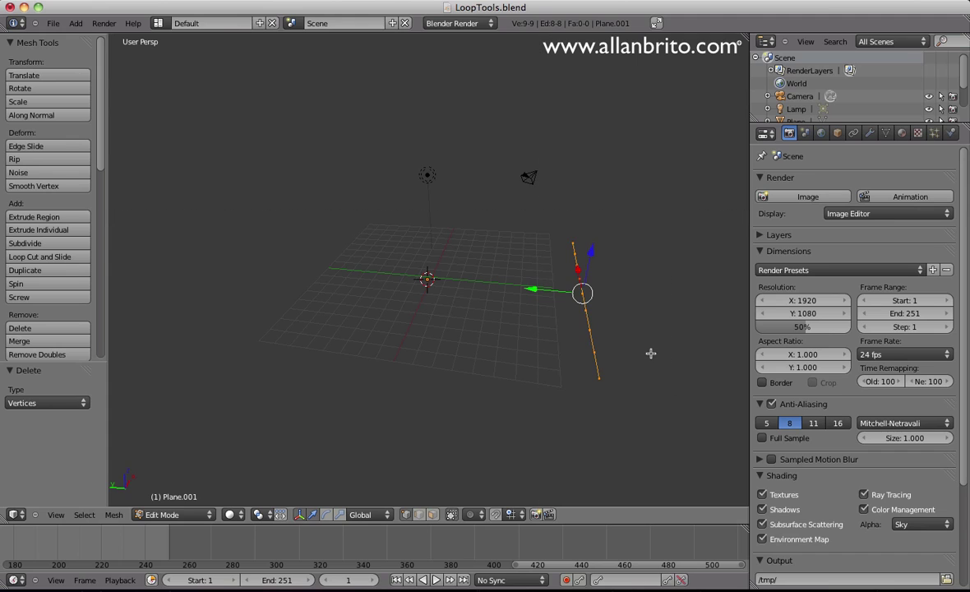
pyautogui.hotkey('shift', 'd')
pyautogui.press('y')
pyautogui.click(575, 342)
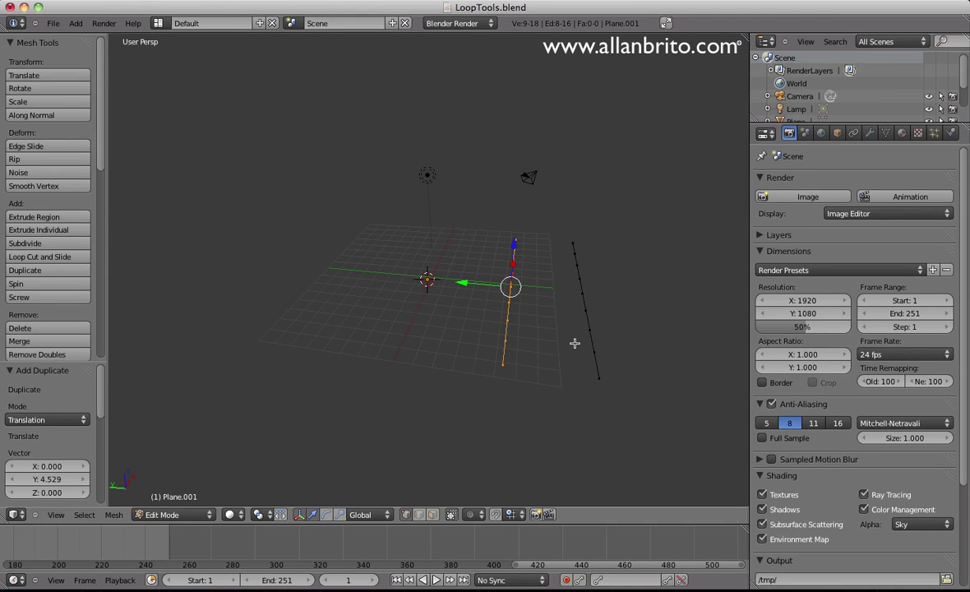
# Step: Duplicate the edge line two more times along Y, offset by about 5.12 and about 6.969
pyautogui.hotkey('shift', 'd')
pyautogui.press('y')
pyautogui.click(501, 332)
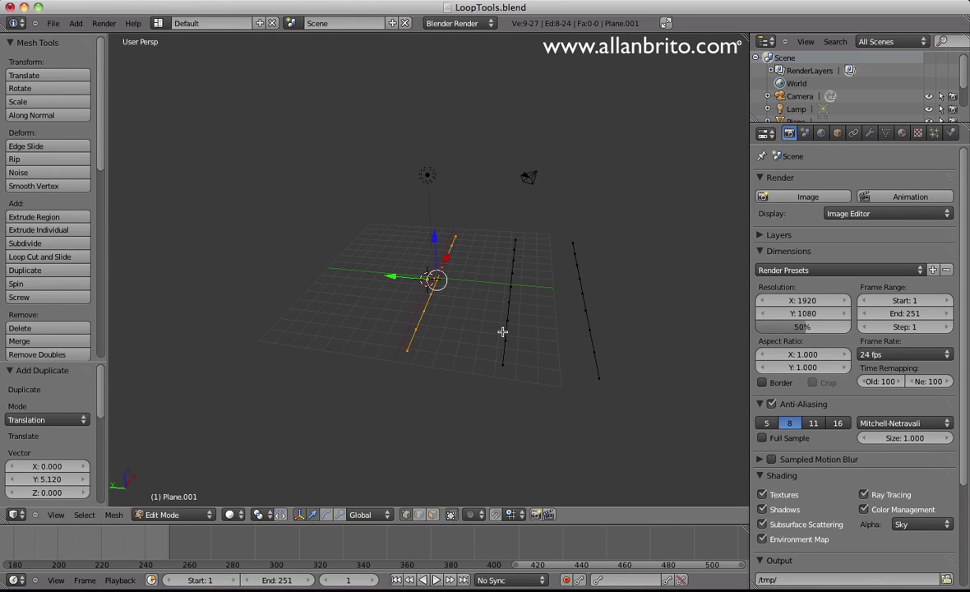
pyautogui.hotkey('shift', 'd')
pyautogui.press('y')
pyautogui.click(421, 319)
# Step: Duplicate the last line by about -3.353 along Y, lower the copy along Z and deselect everything
pyautogui.hotkey('shift', 'd')
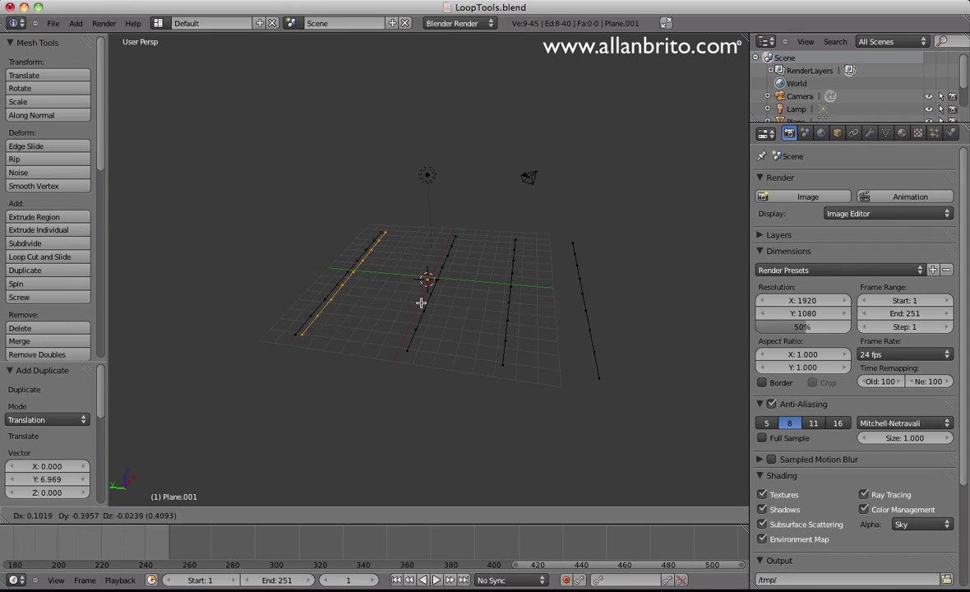
pyautogui.press('y')
pyautogui.click(457, 303)
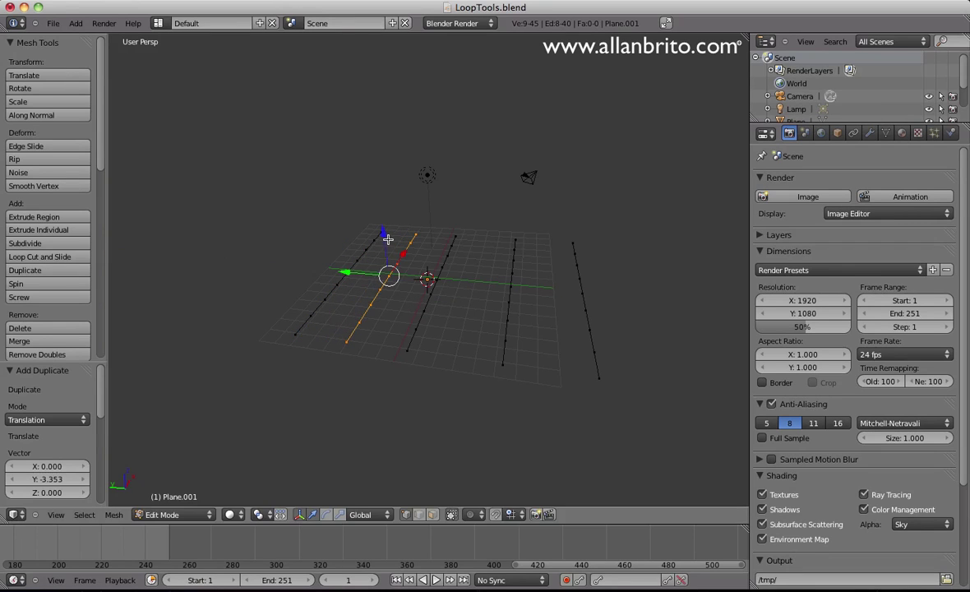
pyautogui.press('g')
pyautogui.press('z')
pyautogui.click(392, 271)
pyautogui.press('a')
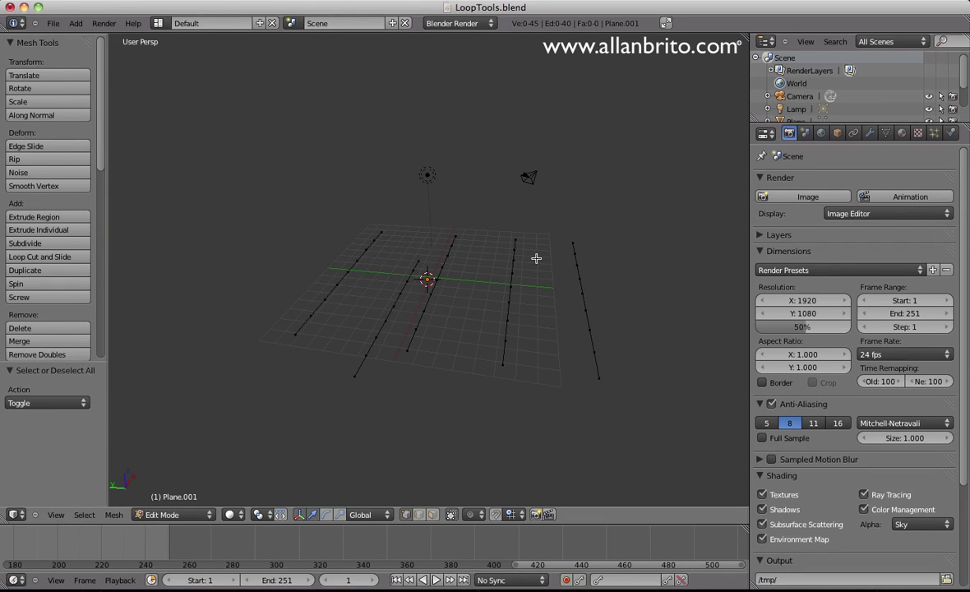
# Step: Select the edge line next to the original outermost line and raise it by about 4.816 along Z
pyautogui.keyDown('alt'); pyautogui.rightClick(472, 268); pyautogui.keyUp('alt')
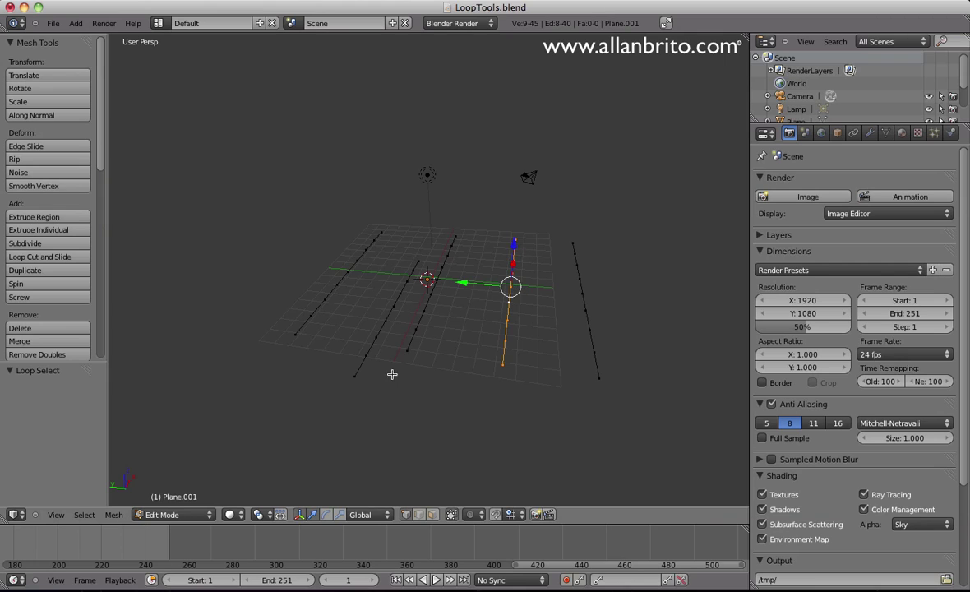
pyautogui.moveTo(392, 374); pyautogui.dragTo(318, 329, button='middle')
pyautogui.press('g')
pyautogui.press('z')
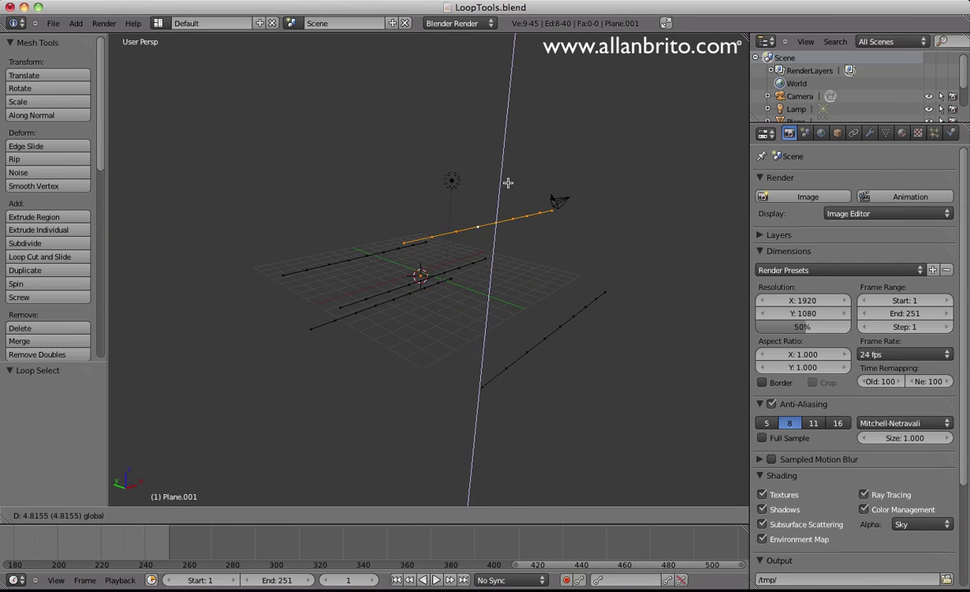
pyautogui.click(507, 183)
pyautogui.moveTo(507, 182); pyautogui.dragTo(437, 412, button='middle')
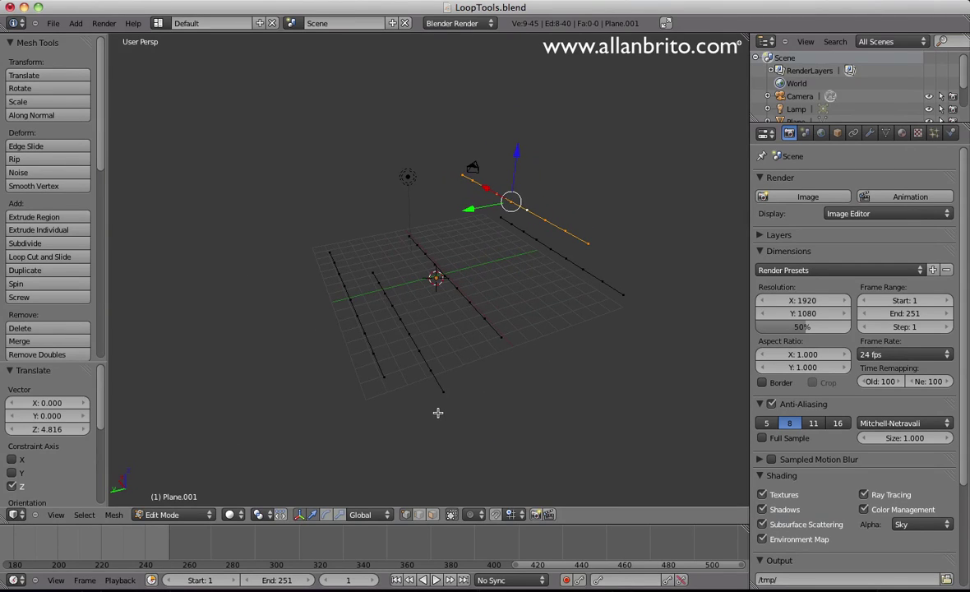
# Step: Select all five edge lines, connect them into one surface with LoopTools Loft and inspect it from several angles
pyautogui.press('a')
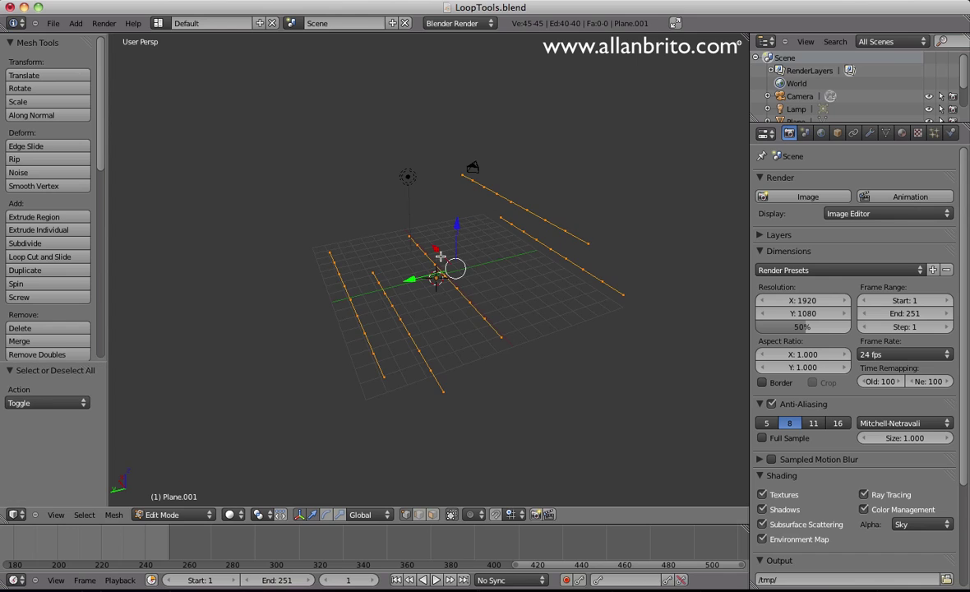
pyautogui.press('w')
pyautogui.moveTo(389, 162)
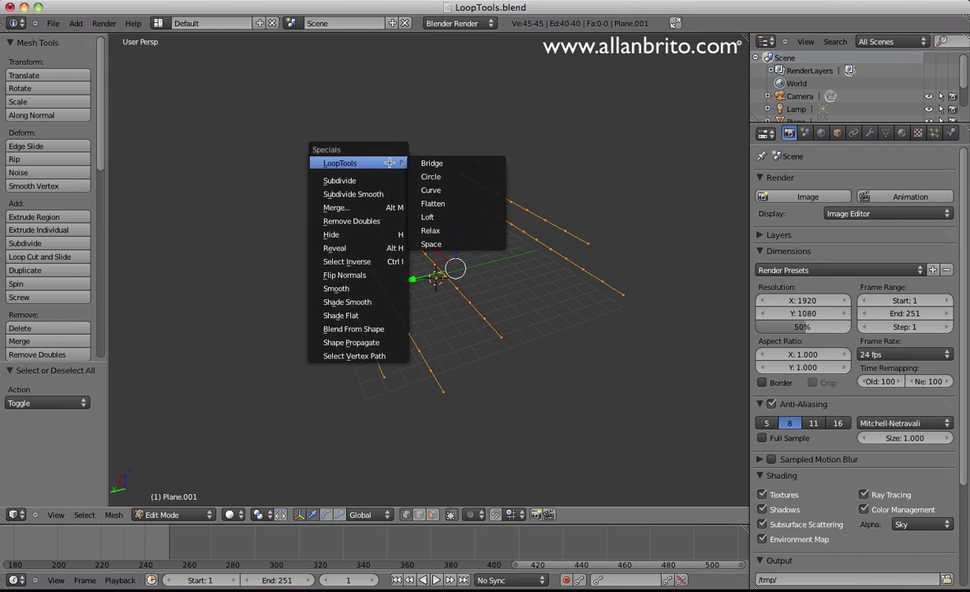
pyautogui.click(478, 216)
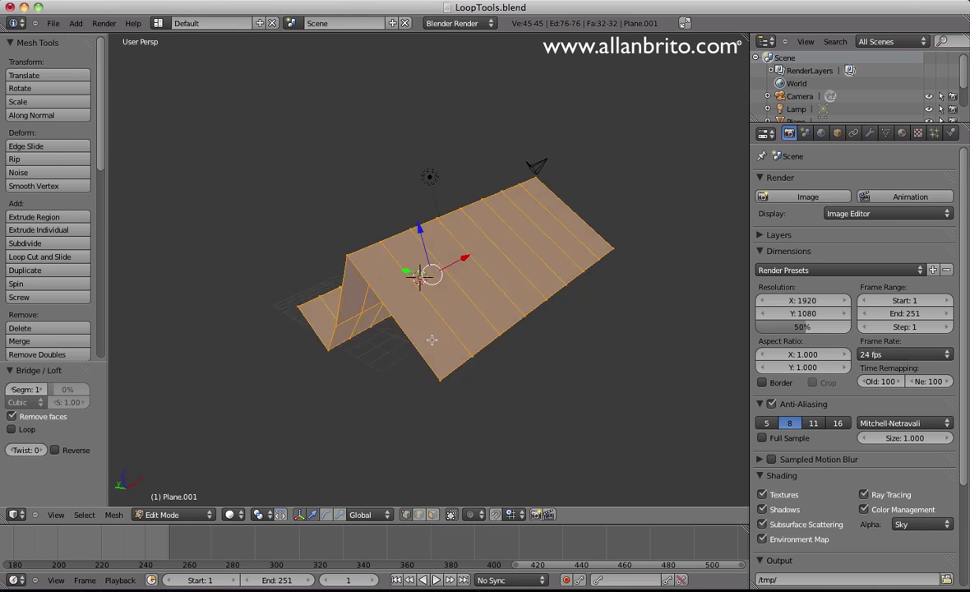
pyautogui.moveTo(432, 339); pyautogui.dragTo(523, 305, button='middle')
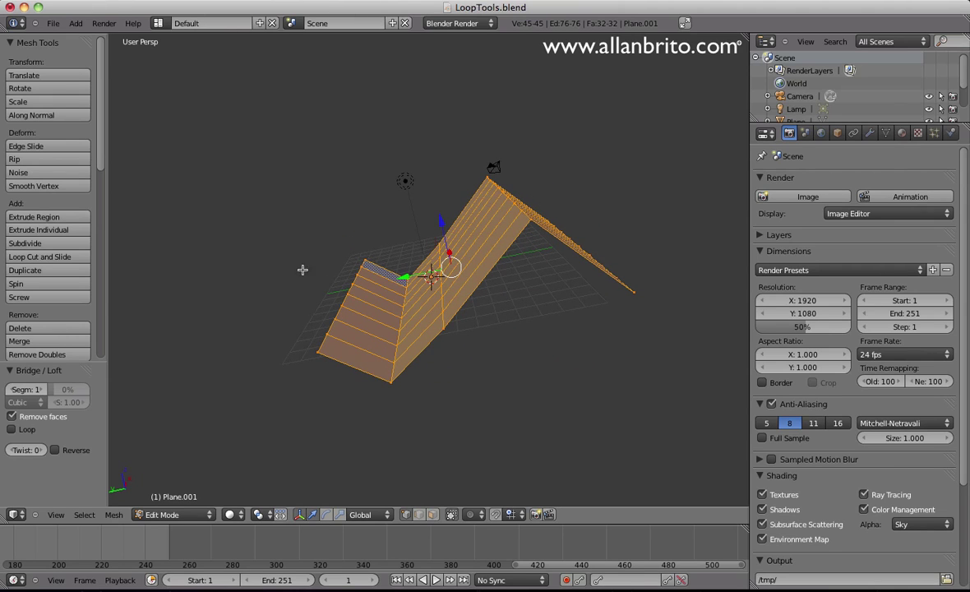
pyautogui.moveTo(544, 255); pyautogui.dragTo(468, 406, button='middle')
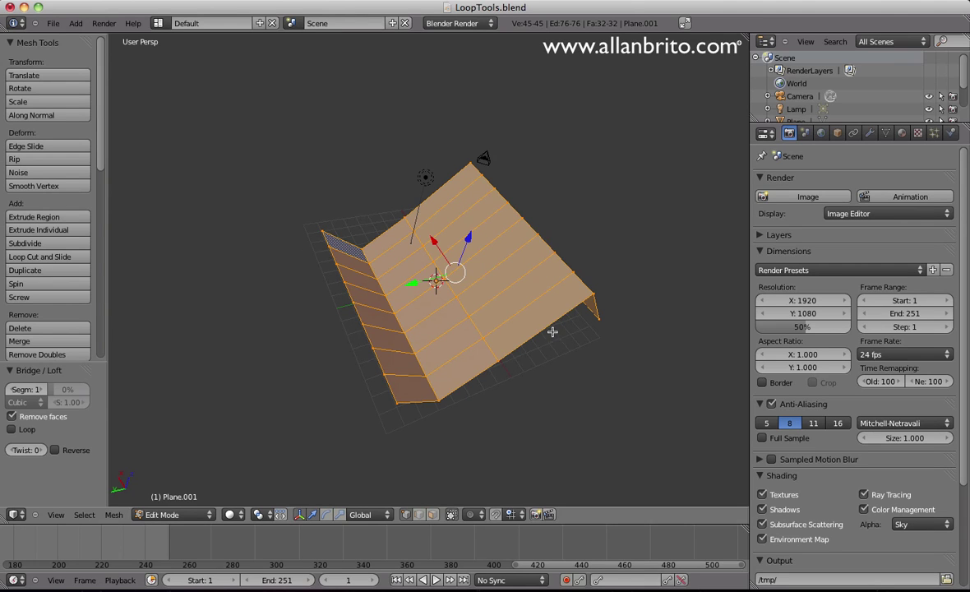
pyautogui.moveTo(552, 331); pyautogui.dragTo(513, 329, button='middle')
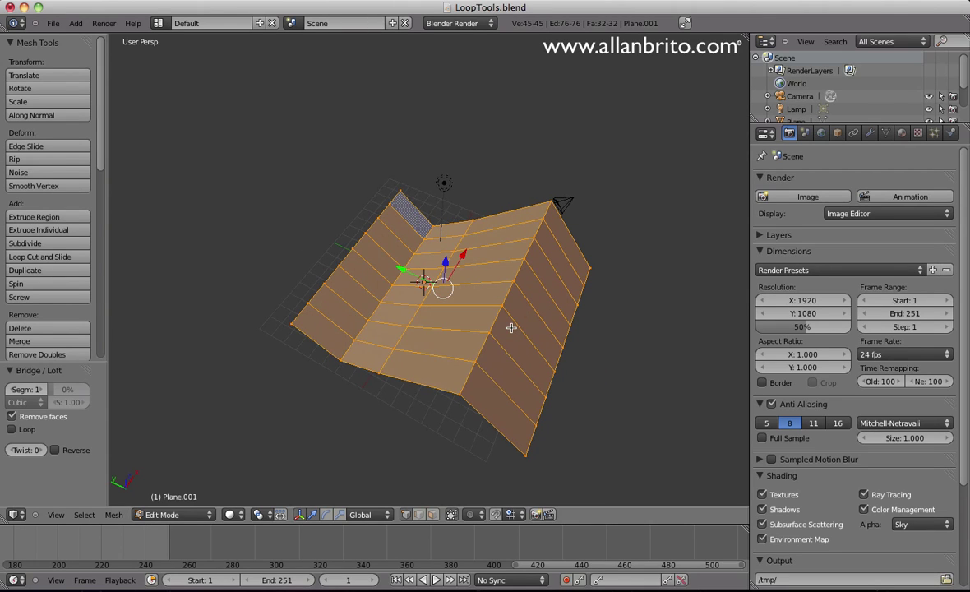
# Step: Leave mesh editing and delete the whole lofted object from the scene
pyautogui.press('Tab')
pyautogui.press('x')
pyautogui.click(481, 329)
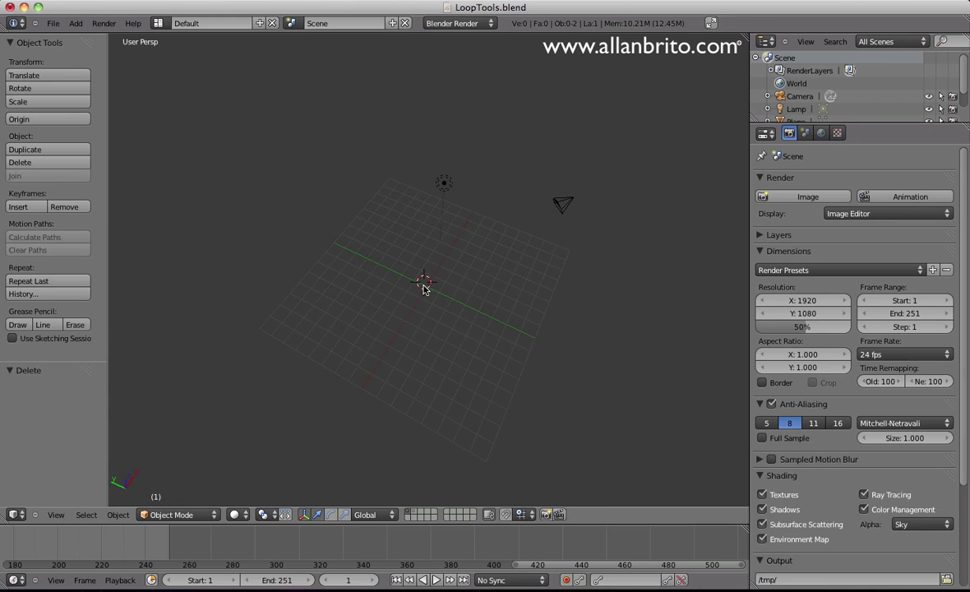
# Step: Add a plane and enlarge it in two scalings, the second by about 1.35, until it nearly covers the grid
pyautogui.hotkey('shift', 'a')
pyautogui.moveTo(386, 284)
pyautogui.click(461, 281)
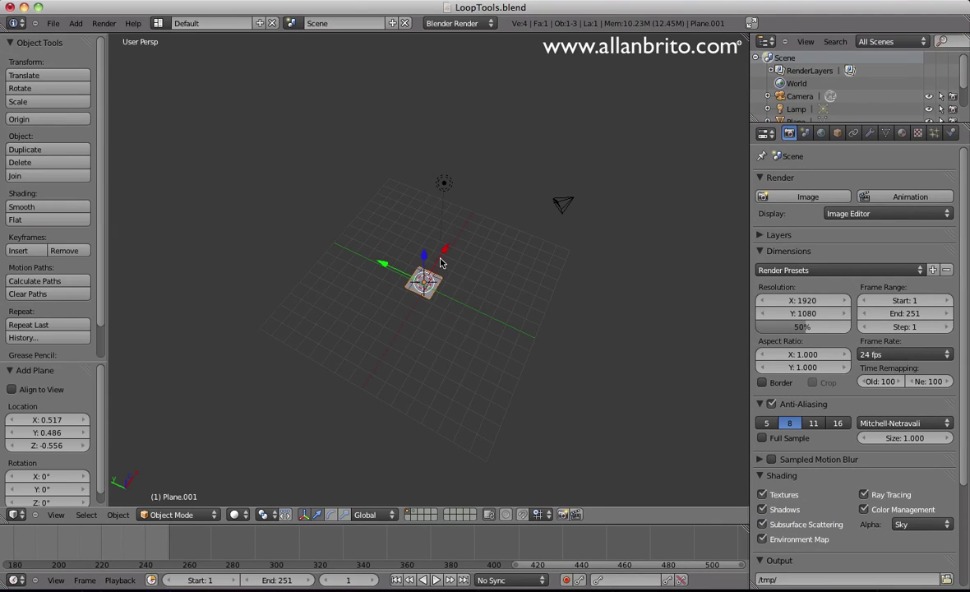
pyautogui.press('s')
pyautogui.click(494, 238)
pyautogui.press('s')
pyautogui.click(494, 233)
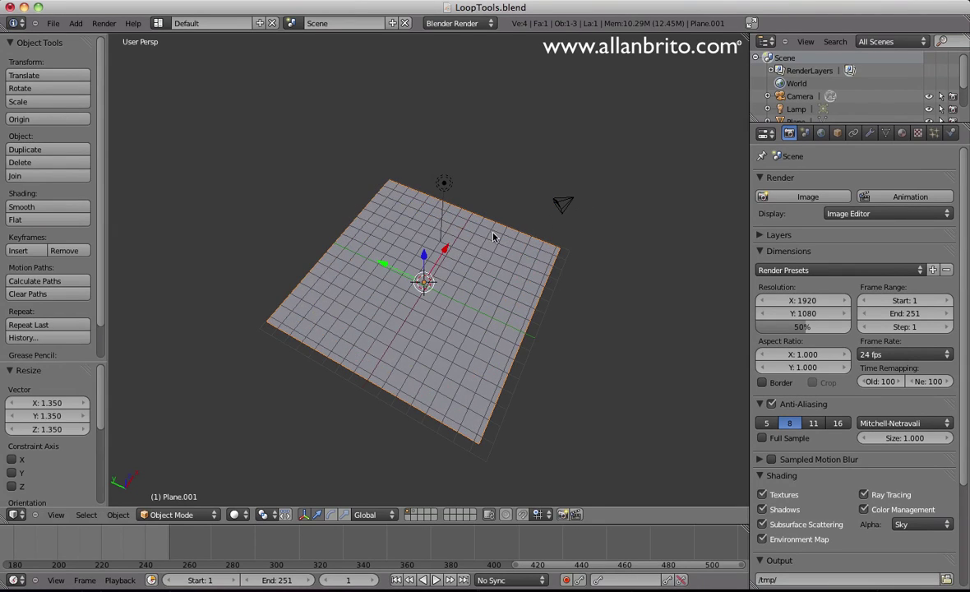
# Step: Enter mesh editing and subdivide the plane three times with one cut each
pyautogui.press('Tab')
pyautogui.press('w')
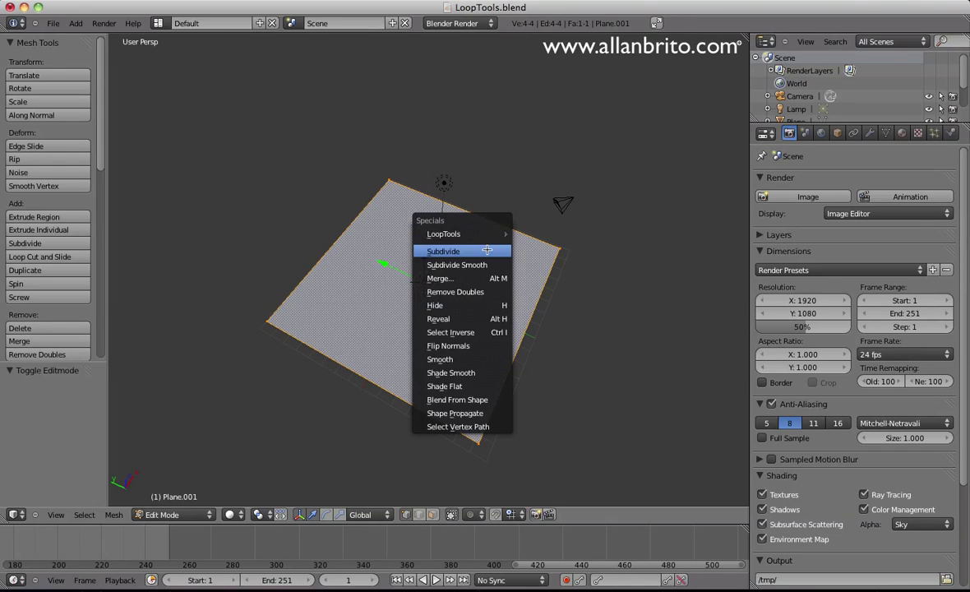
pyautogui.click(487, 249)
pyautogui.press('w')
pyautogui.click(487, 249)
pyautogui.press('w')
pyautogui.click(486, 249)
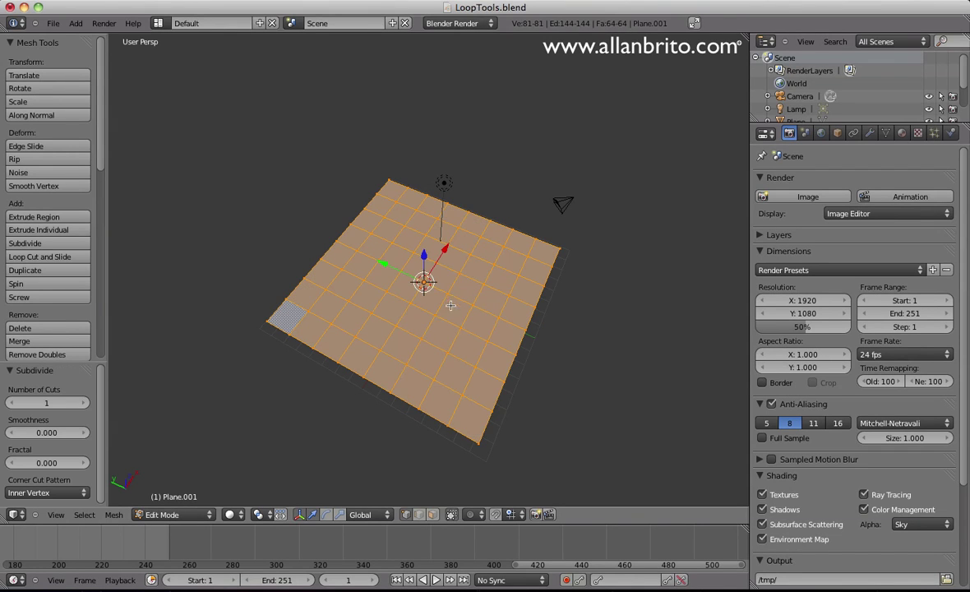
# Step: Deselect everything and move one inner vertex near the plane's front edge by about -1.303 along X
pyautogui.press('a')
pyautogui.rightClick(434, 376)
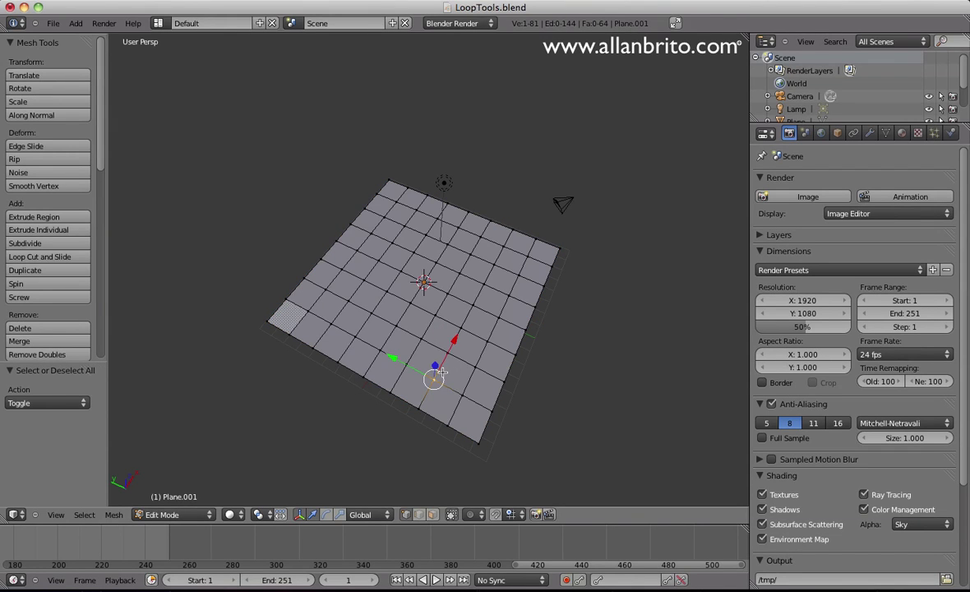
pyautogui.press('g')
pyautogui.press('x')
pyautogui.click(447, 354)
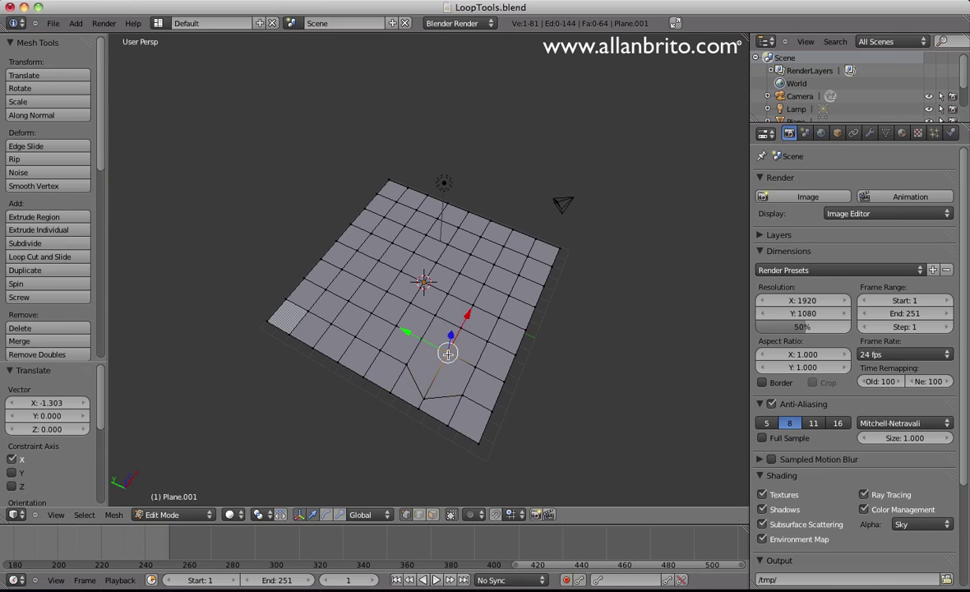
# Step: Move two more vertices of the same row along X, one by about 1.067 and one by about -0.932
pyautogui.click(480, 308)
pyautogui.press('g')
pyautogui.press('x')
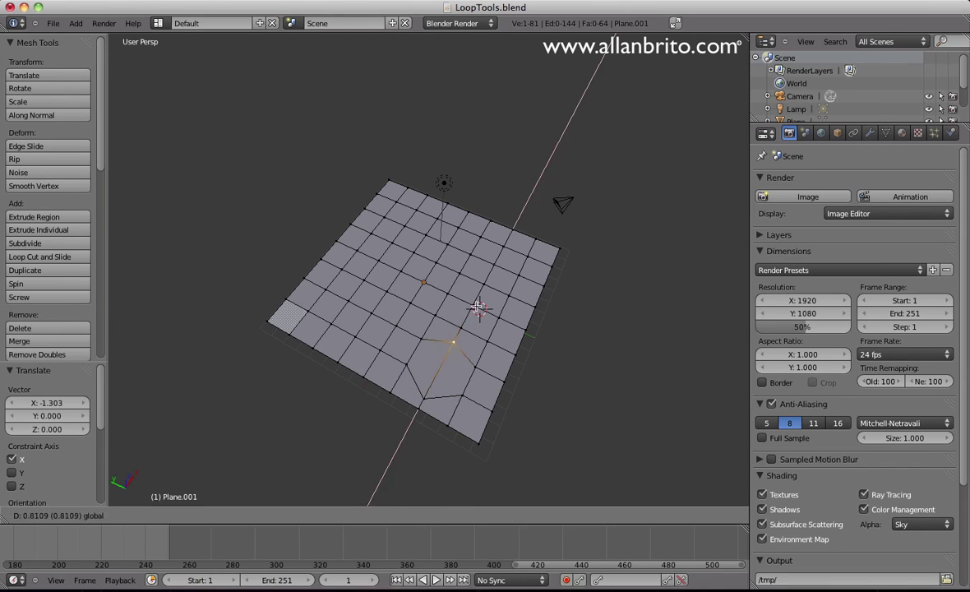
pyautogui.click(471, 326)
pyautogui.press('g')
pyautogui.press('x')
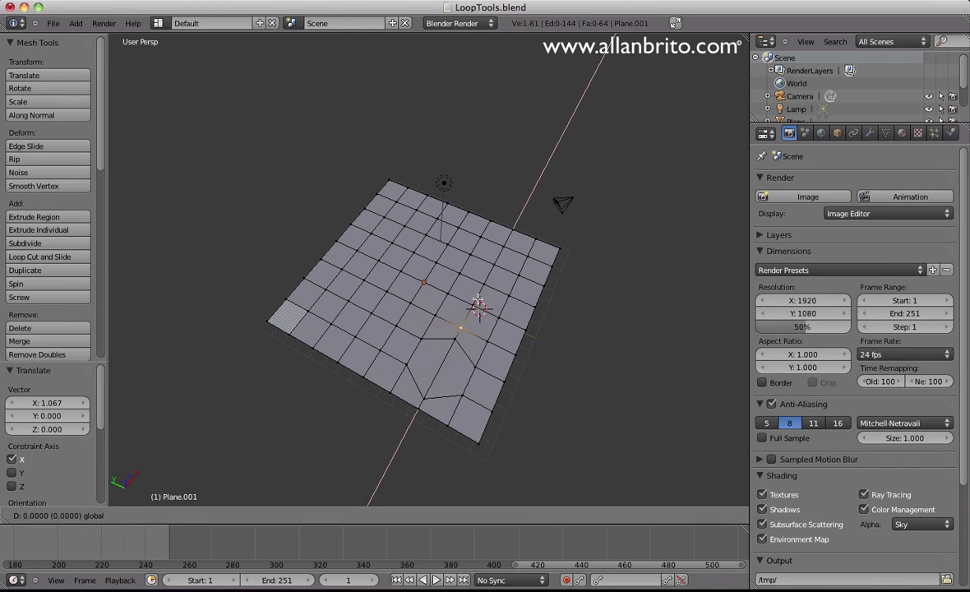
pyautogui.rightClick(477, 303)
pyautogui.moveTo(476, 304); pyautogui.dragTo(515, 226)
pyautogui.press('g')
pyautogui.press('x')
# Step: Select the vertex next to the far end of the row and move it by about -1.443 along X
pyautogui.rightClick(502, 249)
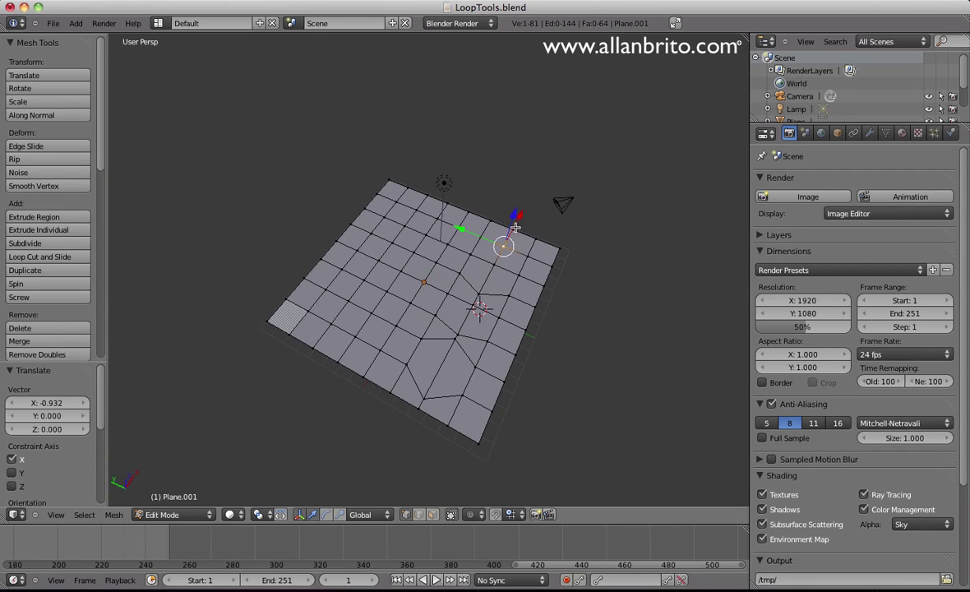
pyautogui.press('g')
pyautogui.press('x')
pyautogui.click(474, 215)
# Step: Select the whole unevenly spaced edge loop and even out its vertices with LoopTools Space
pyautogui.moveTo(361, 446); pyautogui.dragTo(414, 367, button='middle')
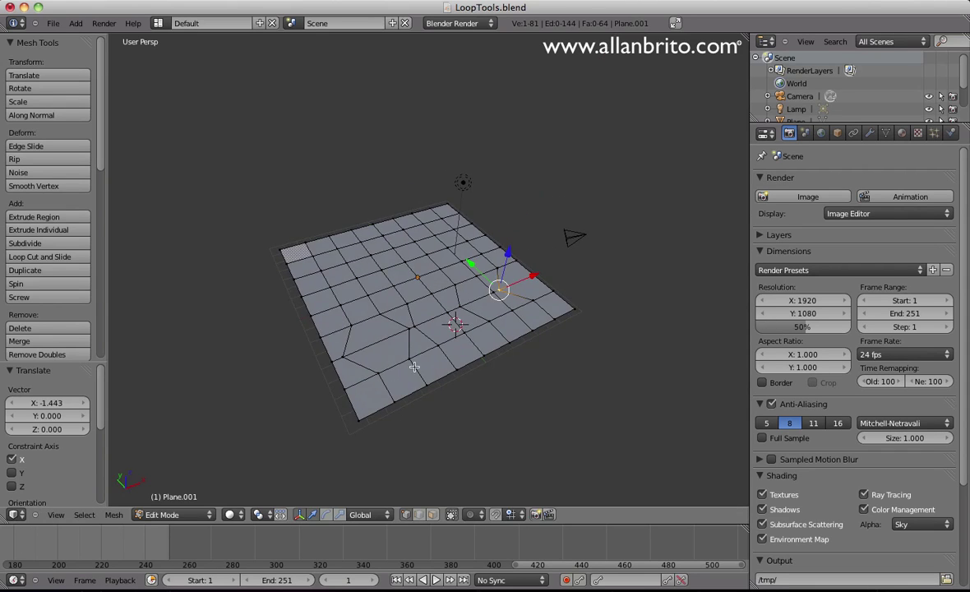
pyautogui.keyDown('alt'); pyautogui.rightClick(438, 316); pyautogui.keyUp('alt')
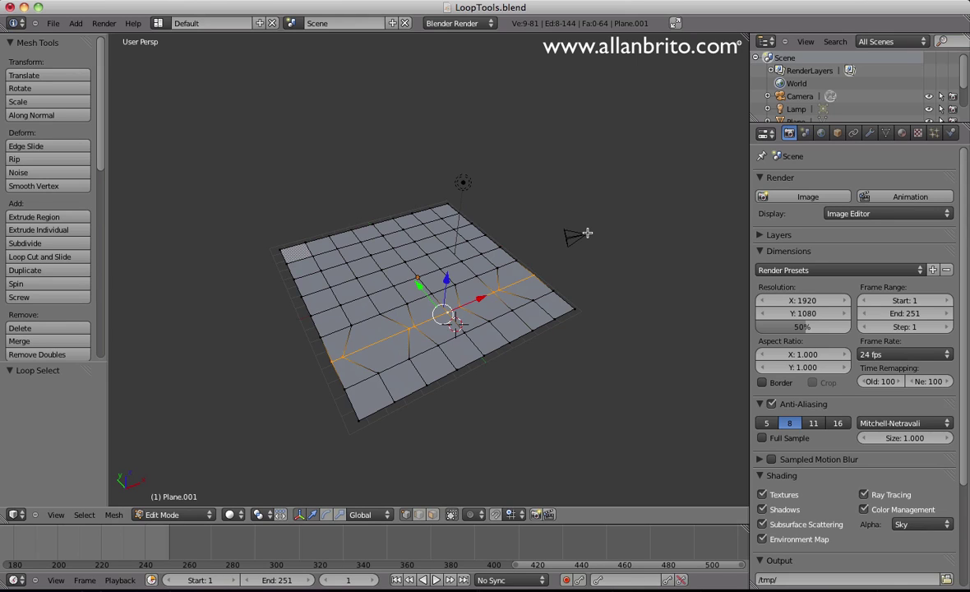
pyautogui.press('w')
pyautogui.moveTo(585, 215)
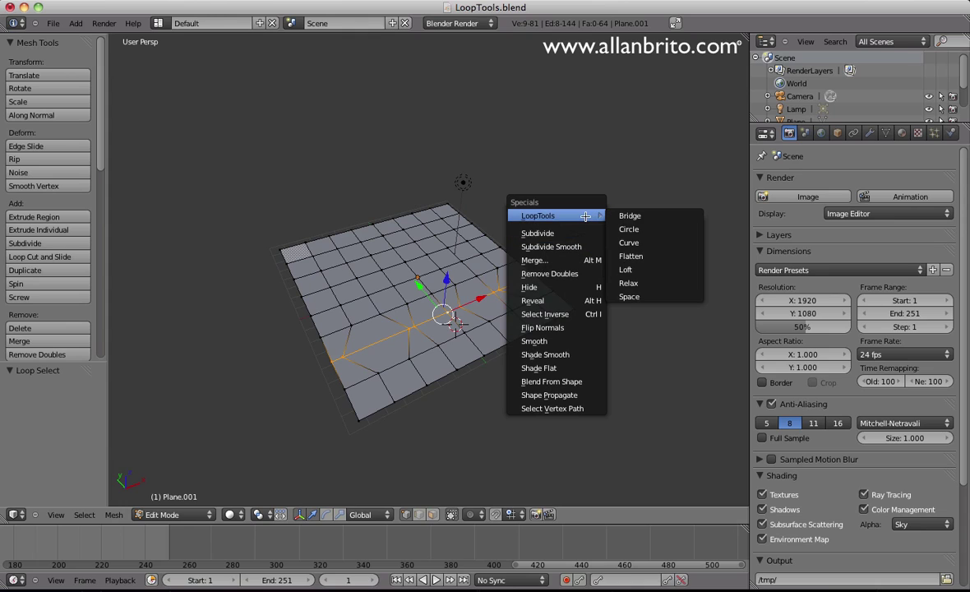
pyautogui.click(687, 294)
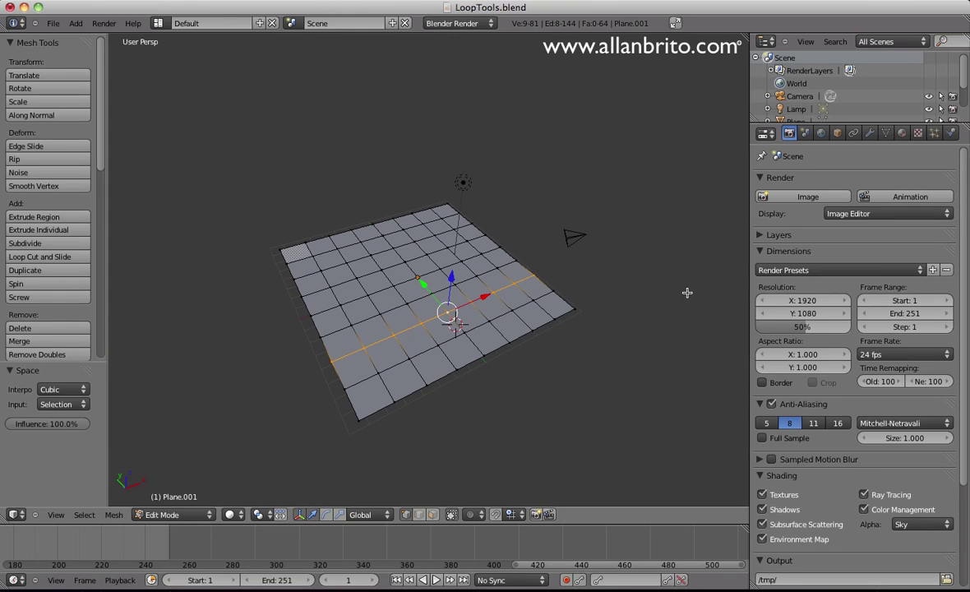